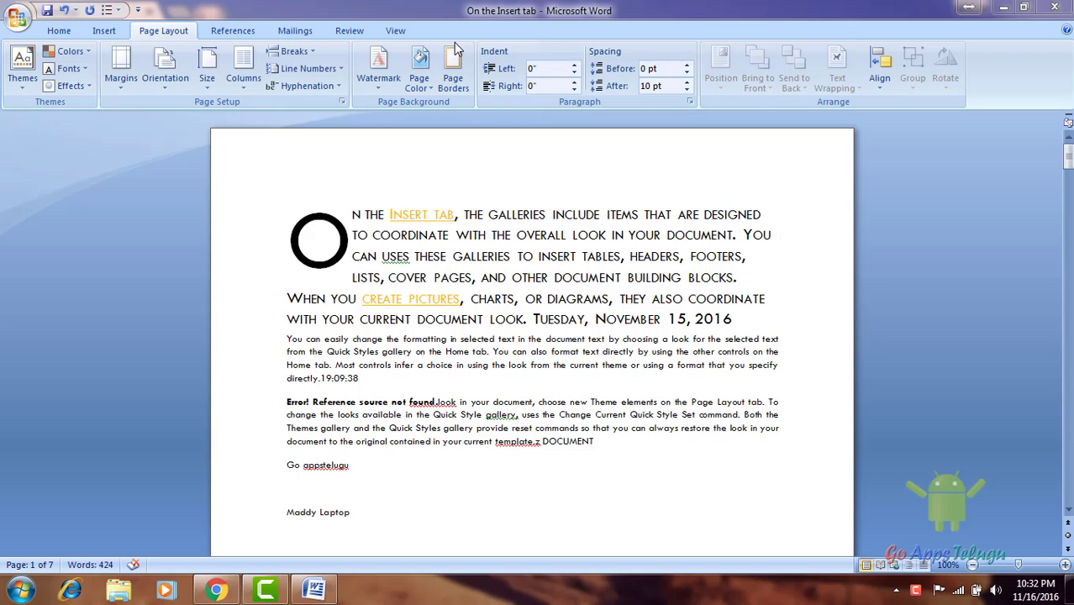
- Choose Origin from the Built-In Themes gallery for the whole document
left_click(167, 40)
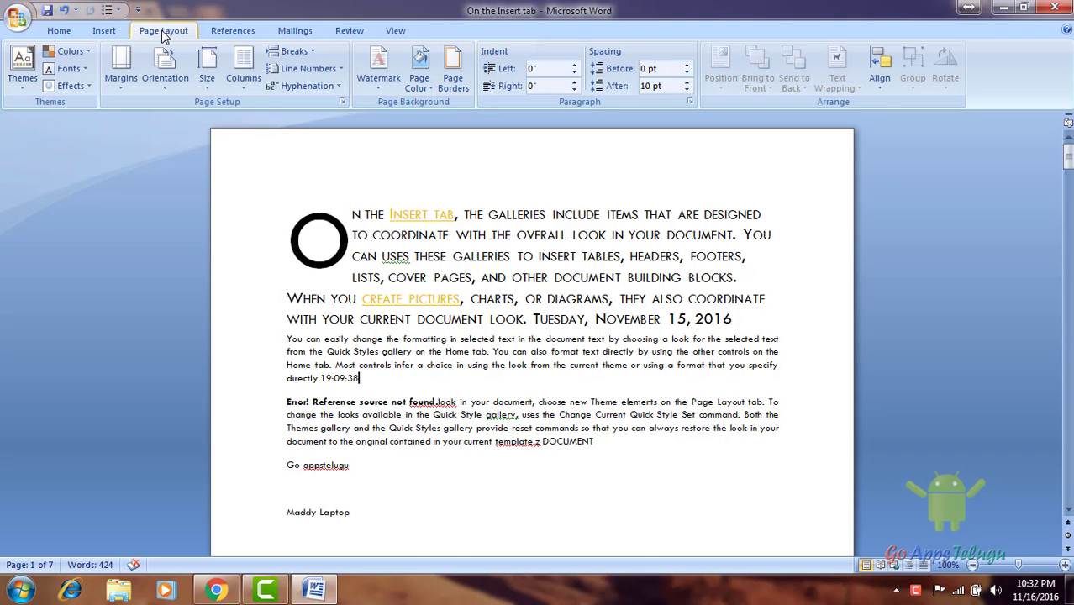
left_click(23, 88)
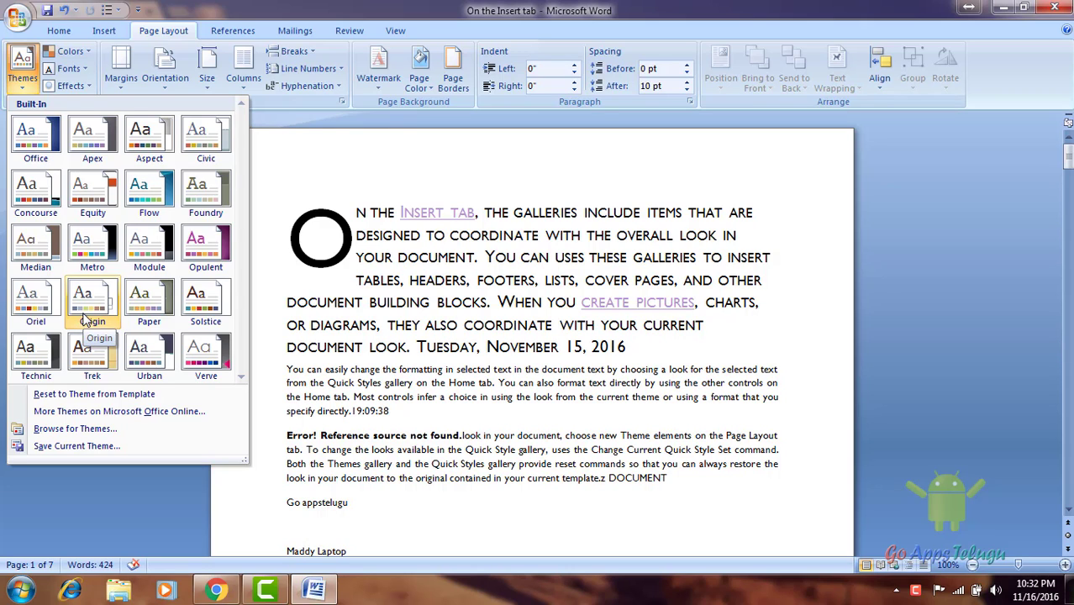
left_click(84, 318)
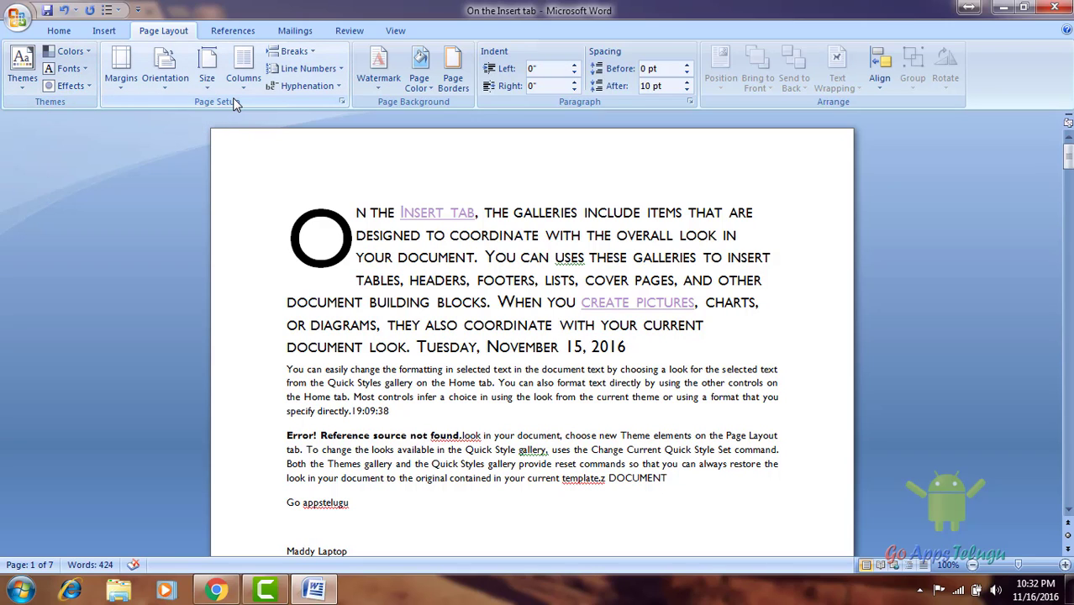
- Look at the margin presets without changing them, select the page text, then start a new document
left_click(117, 84)
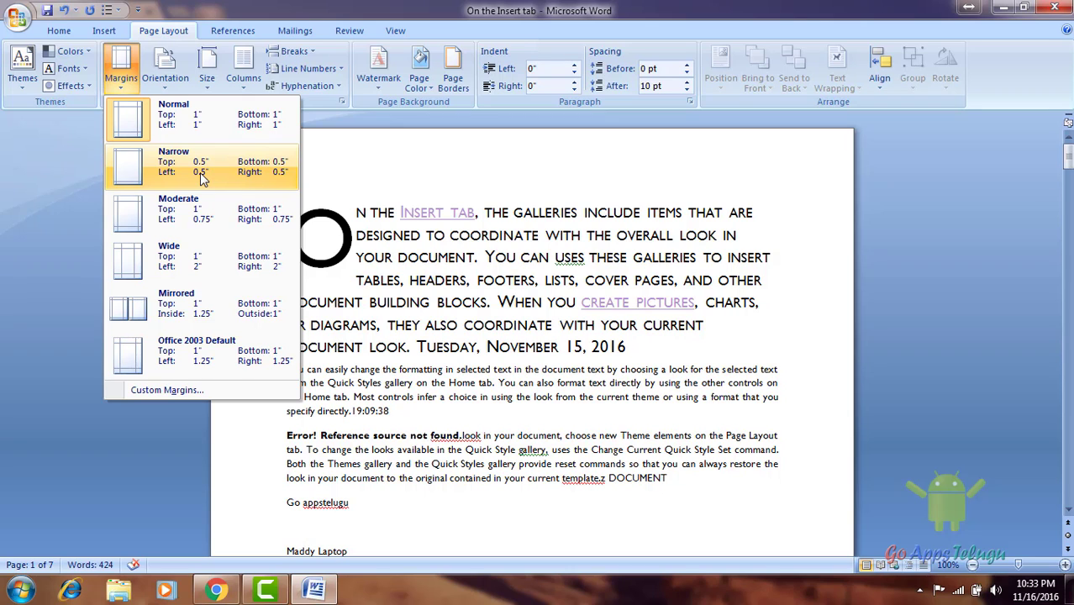
left_click(315, 227)
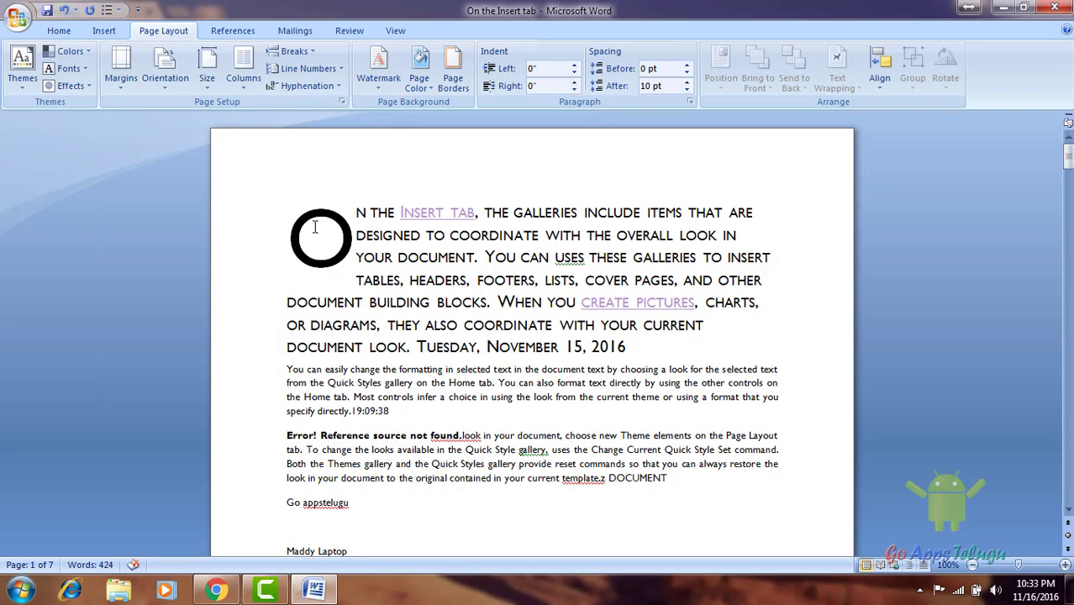
left_click_drag(314, 227, 474, 442)
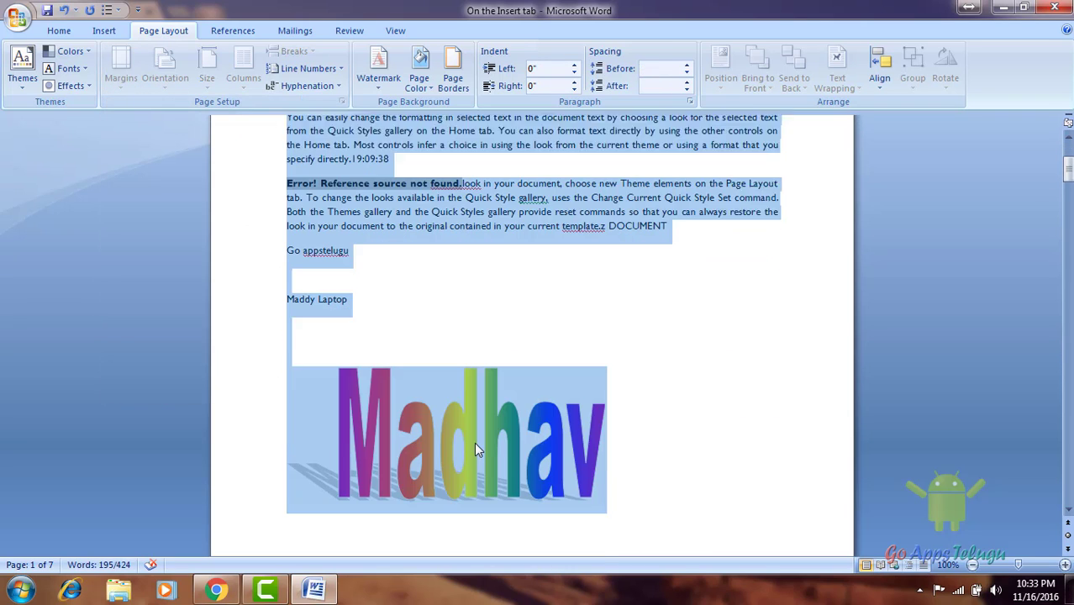
left_click(16, 17)
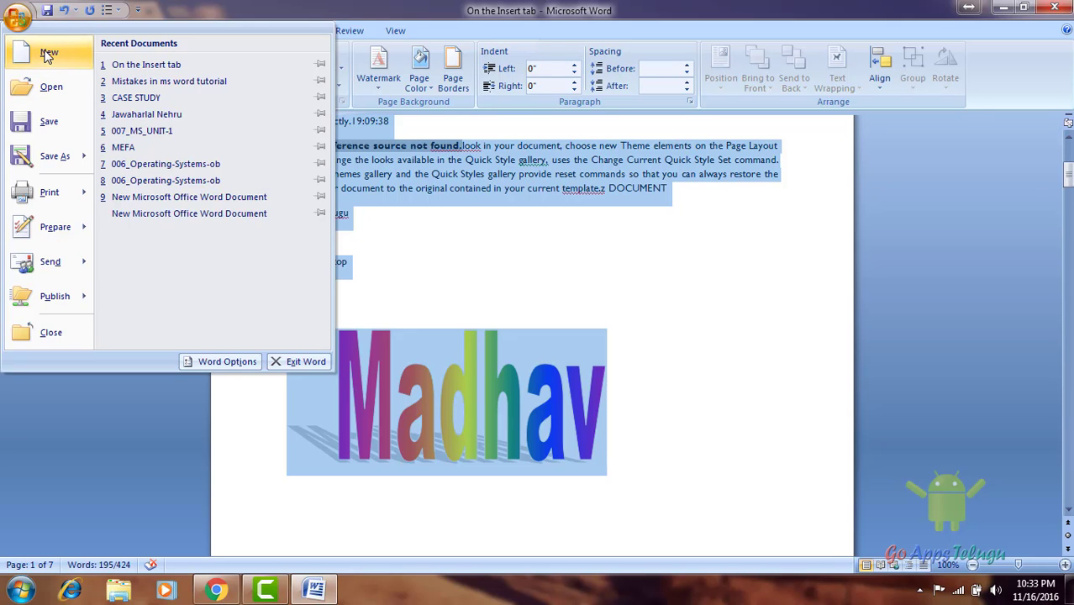
left_click(48, 53)
- Create the blank document, generate sample paragraphs with =rand(), and paste copies at the end
left_click(843, 490)
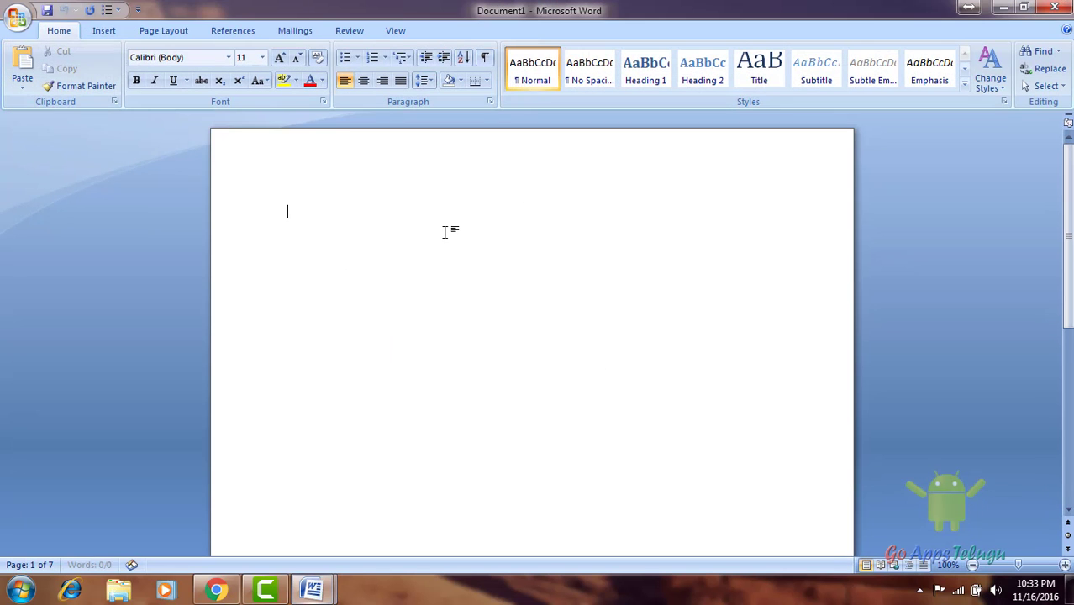
type("=")
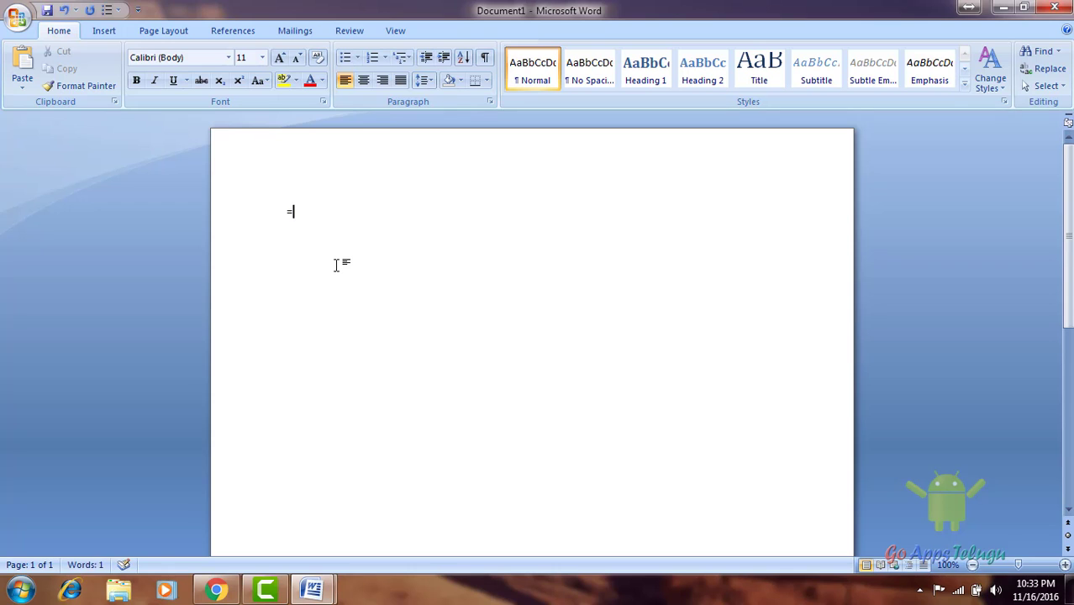
type("rand()")
key("Return")
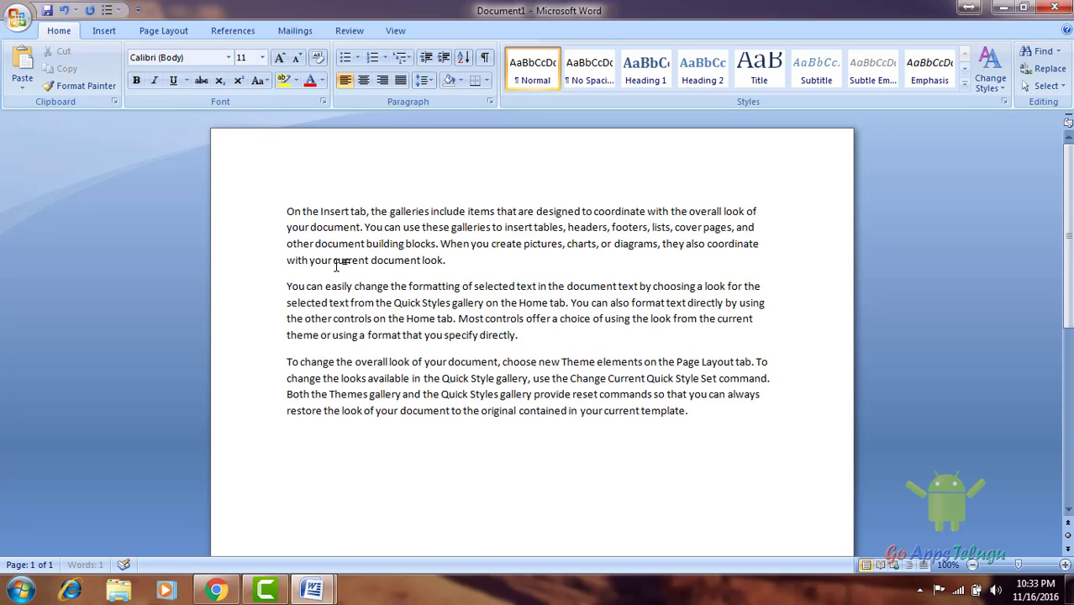
key("ctrl+a")
key("ctrl+c")
key("ctrl+End")
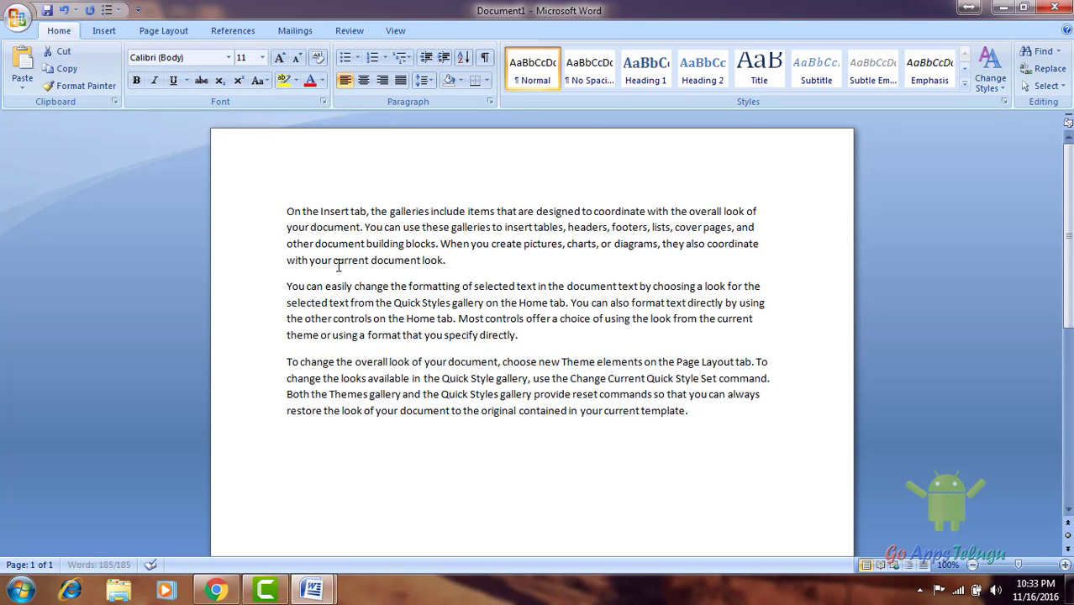
key("ctrl+v")
key("ctrl+v")
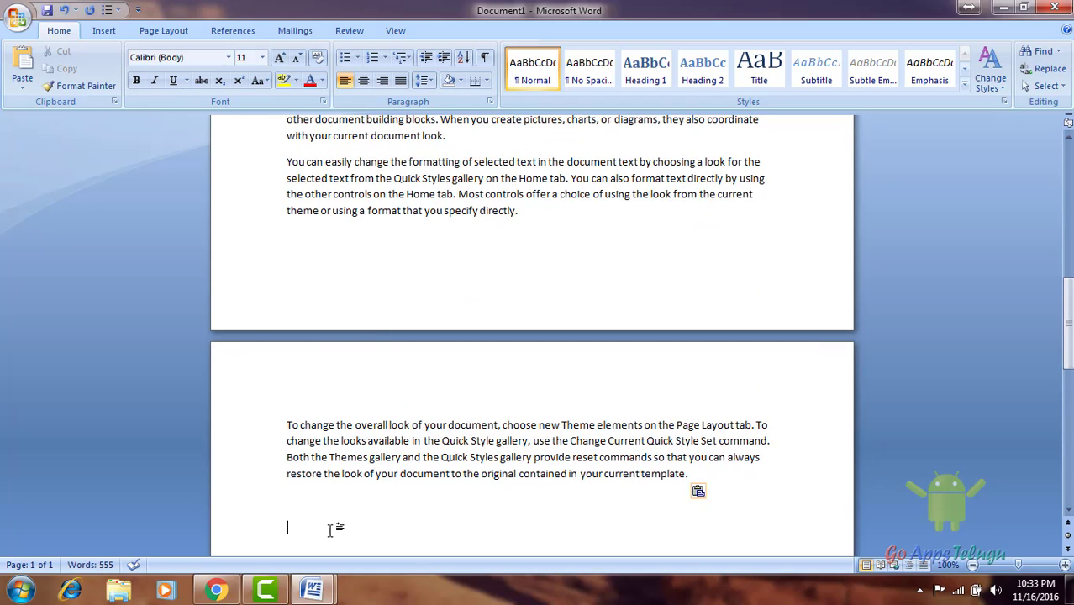
- Place the insertion point in the page 1 text and return to the top
scroll(312, 263, "up", 1)
scroll(340, 458, "up", 1)
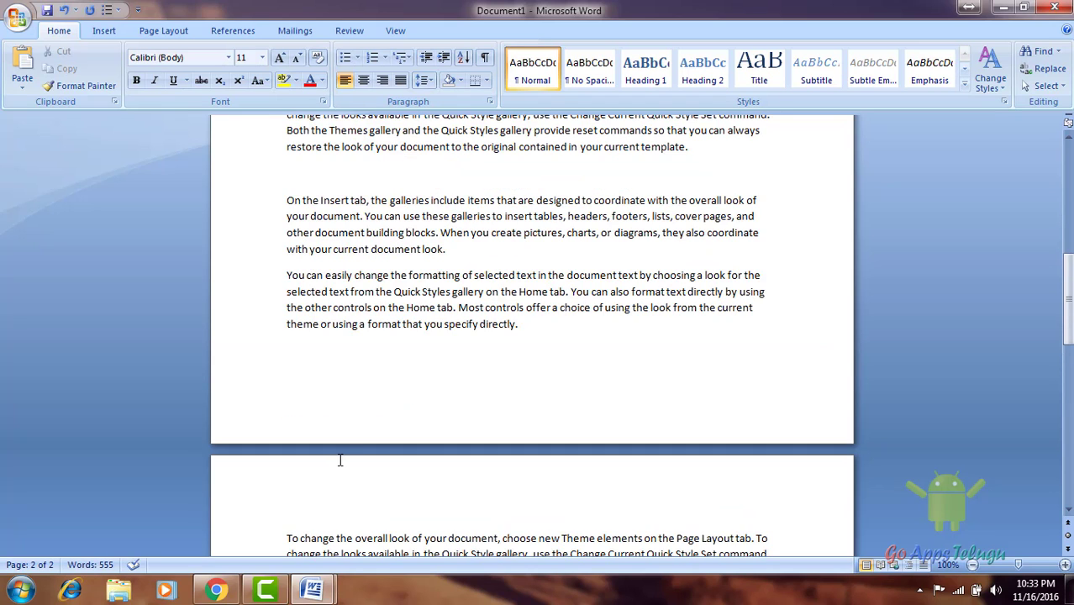
scroll(317, 439, "down", 2)
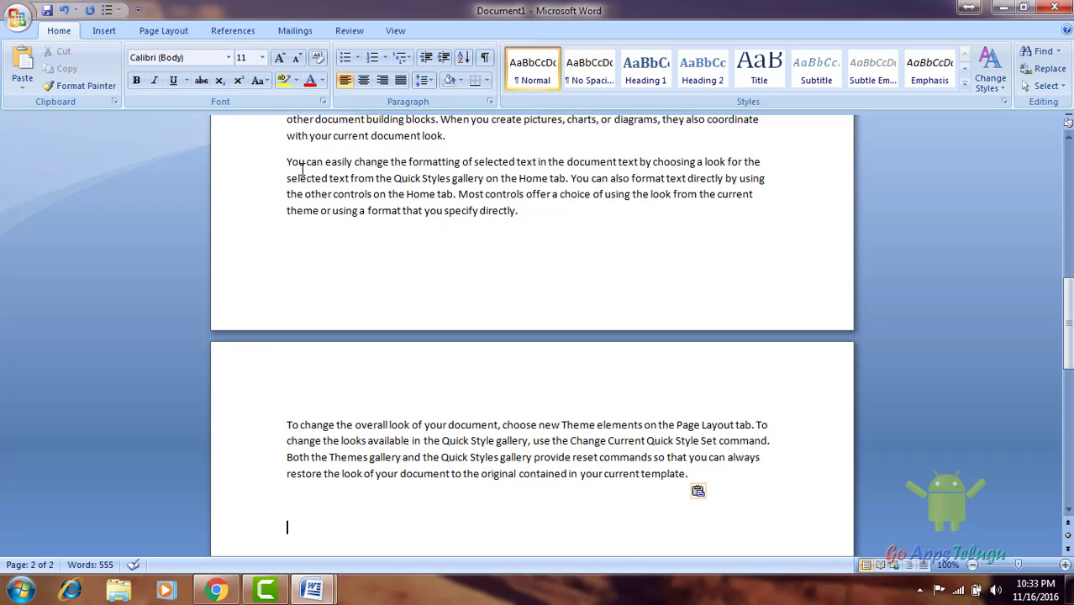
left_click(304, 212)
scroll(290, 313, "up", 5)
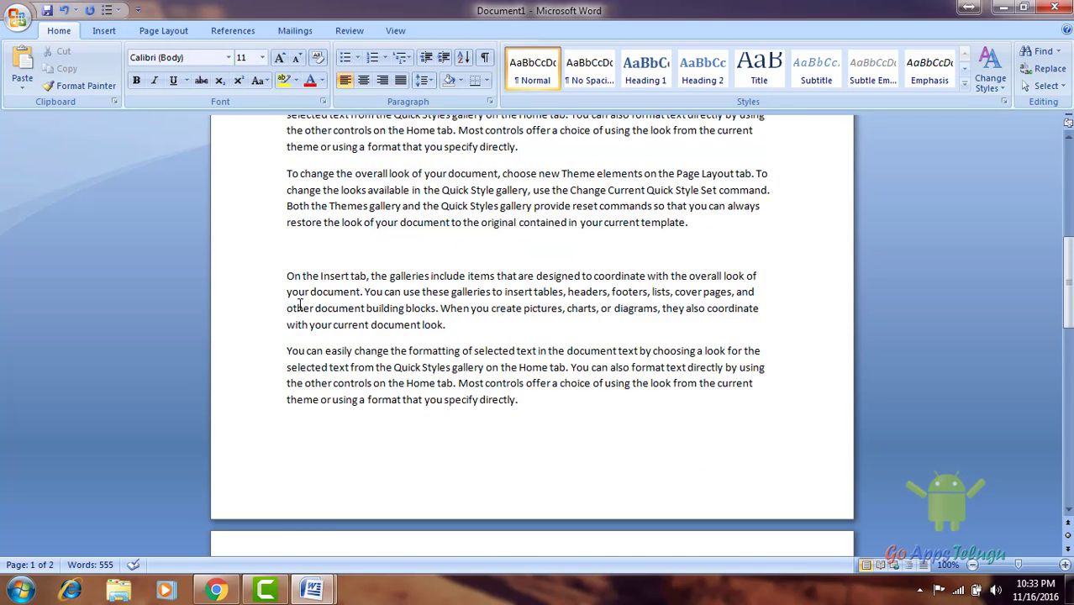
scroll(299, 328, "up", 5)
scroll(306, 340, "up", 5)
- Apply the Narrow 0.5" margin preset from the Page Layout commands
left_click(103, 30)
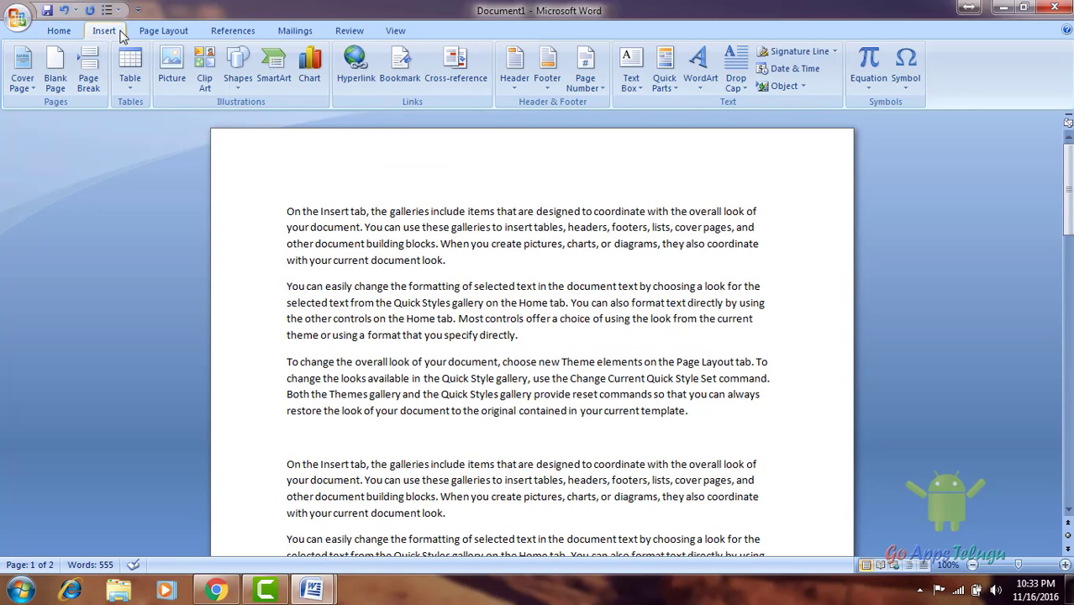
left_click(163, 30)
left_click(122, 72)
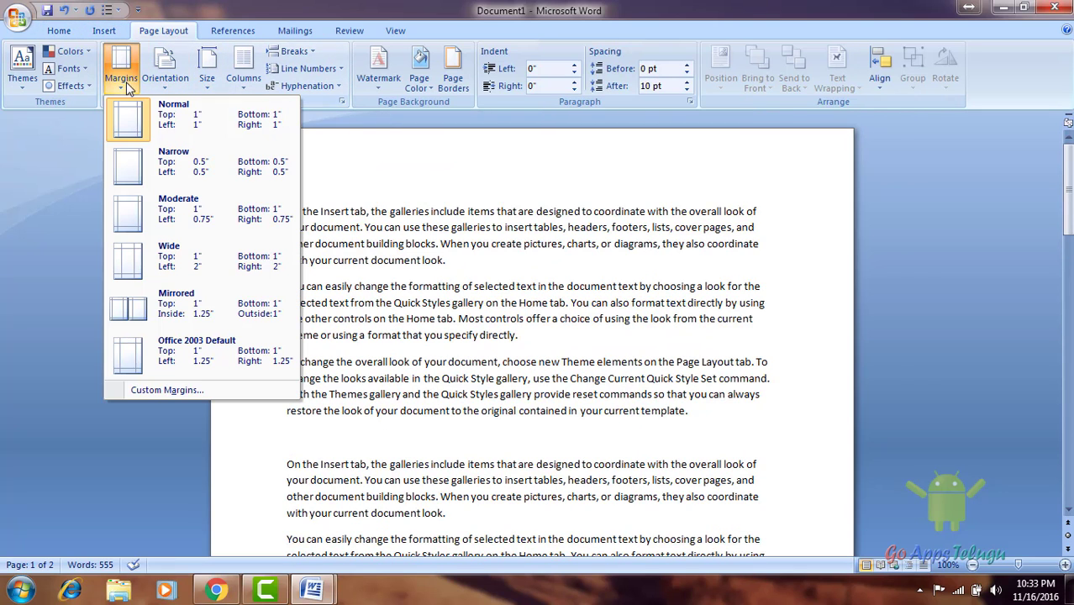
left_click(217, 181)
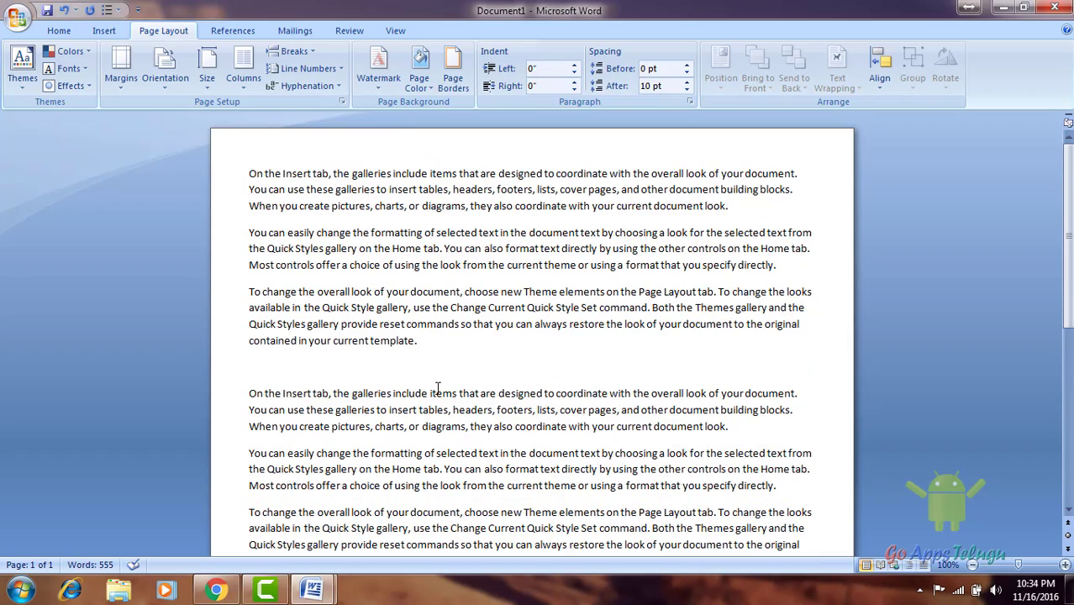
scroll(376, 408, "down", 4)
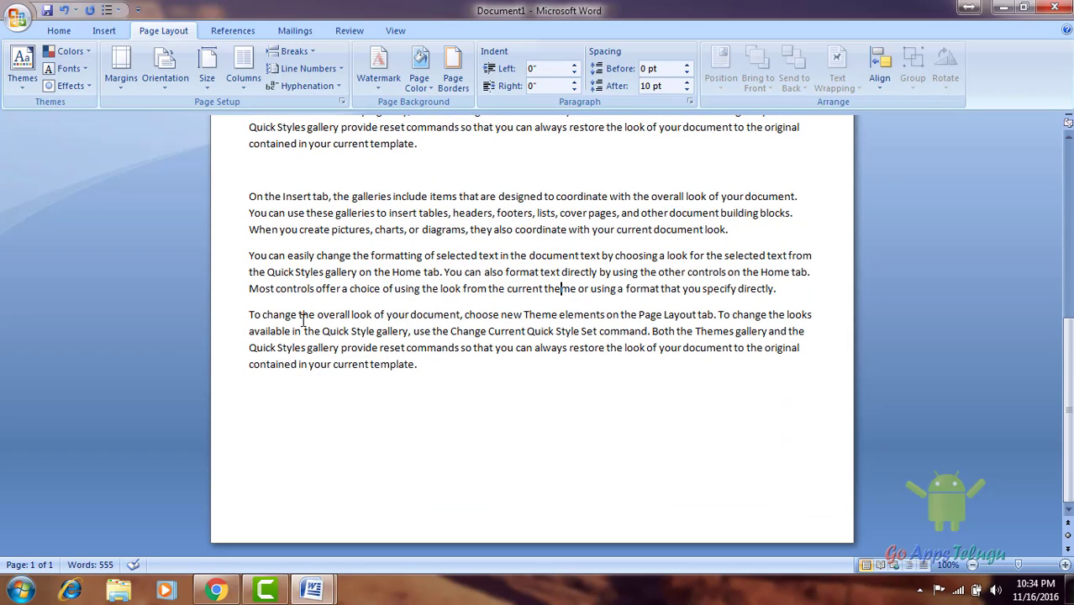
left_click(317, 420)
- Try the Wide, Mirrored, Office 2003 Default and Moderate margin presets in turn
left_click(123, 84)
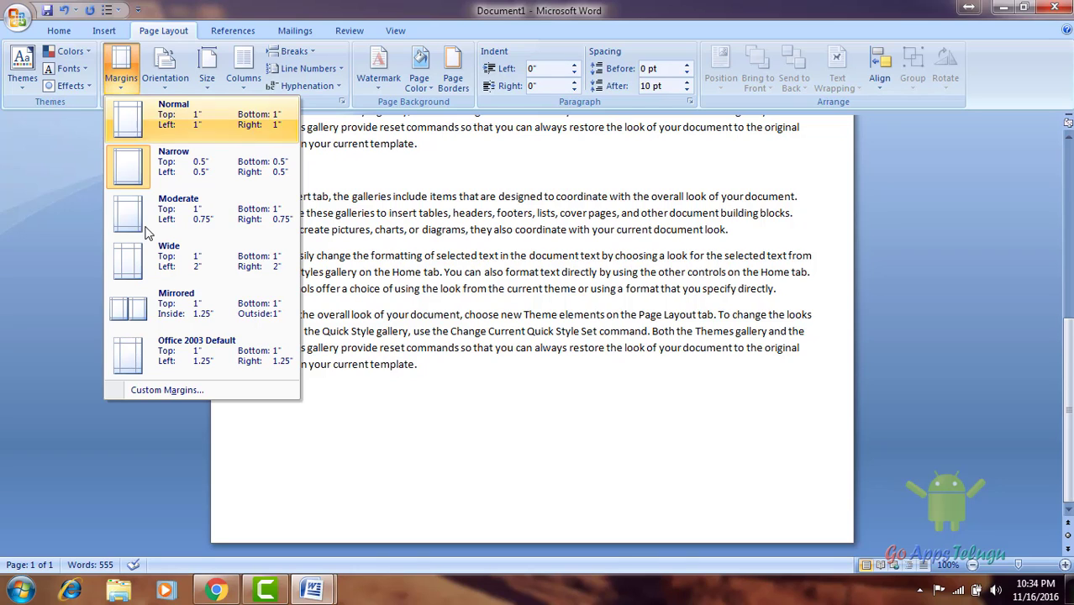
left_click(177, 267)
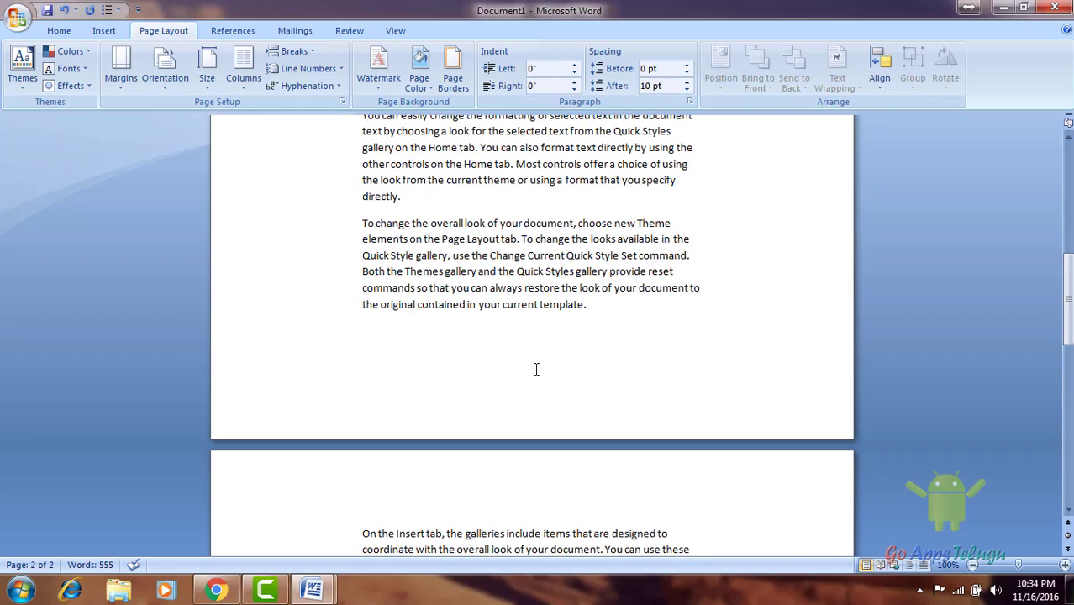
left_click(121, 72)
left_click(198, 315)
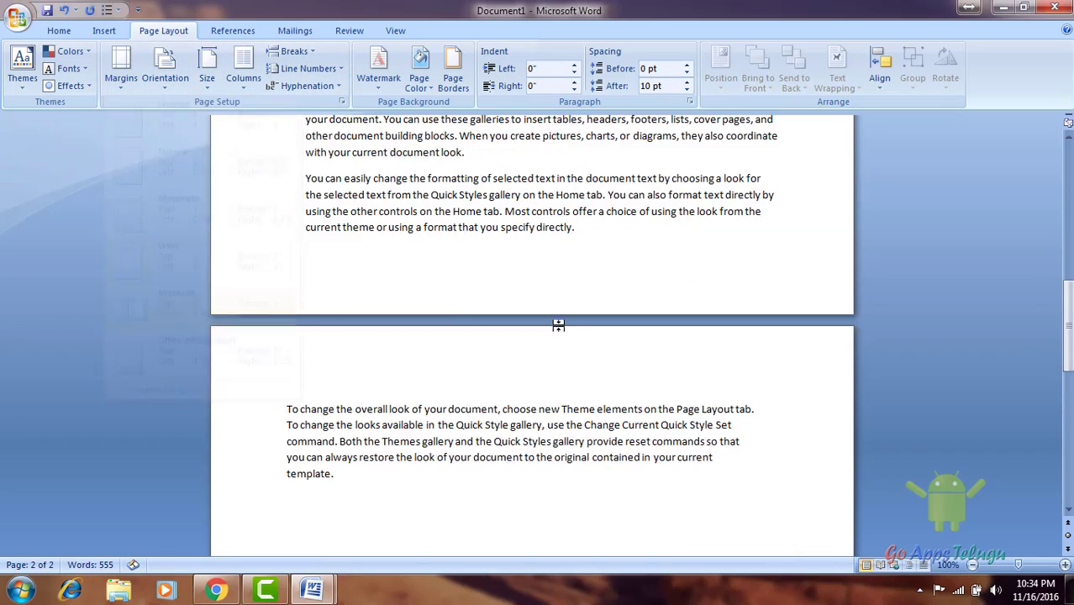
left_click(121, 71)
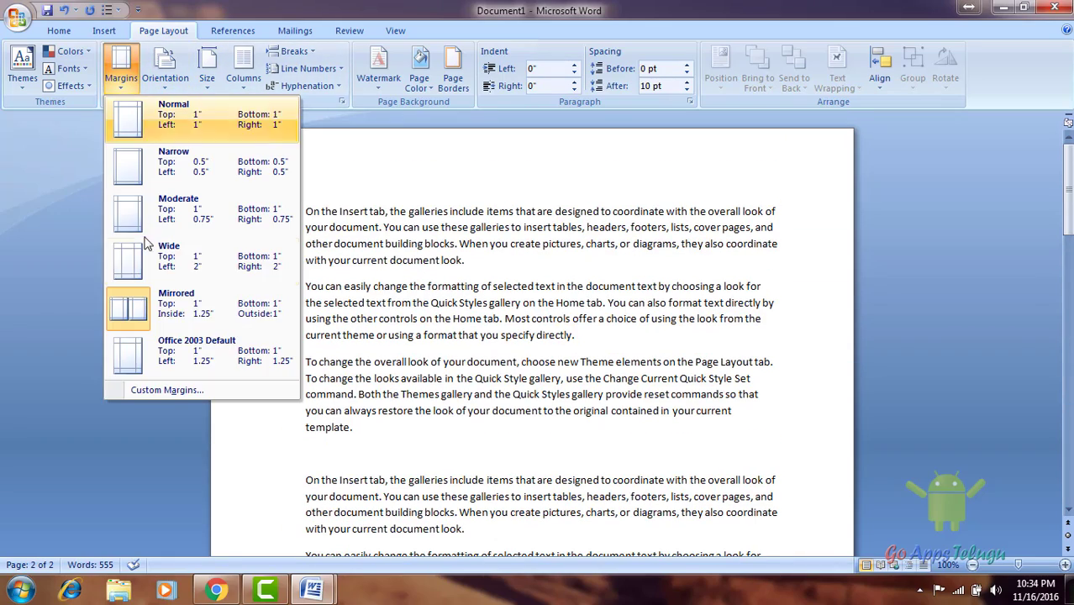
left_click(200, 357)
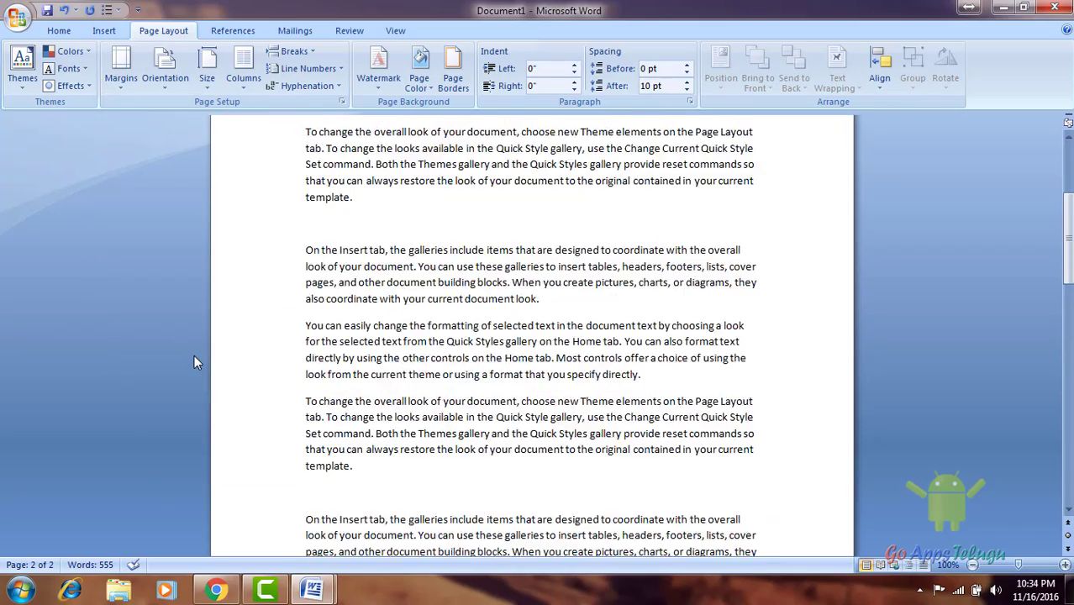
left_click(121, 72)
left_click(154, 214)
- Settle on the Normal 1" margins on every side
left_click(121, 71)
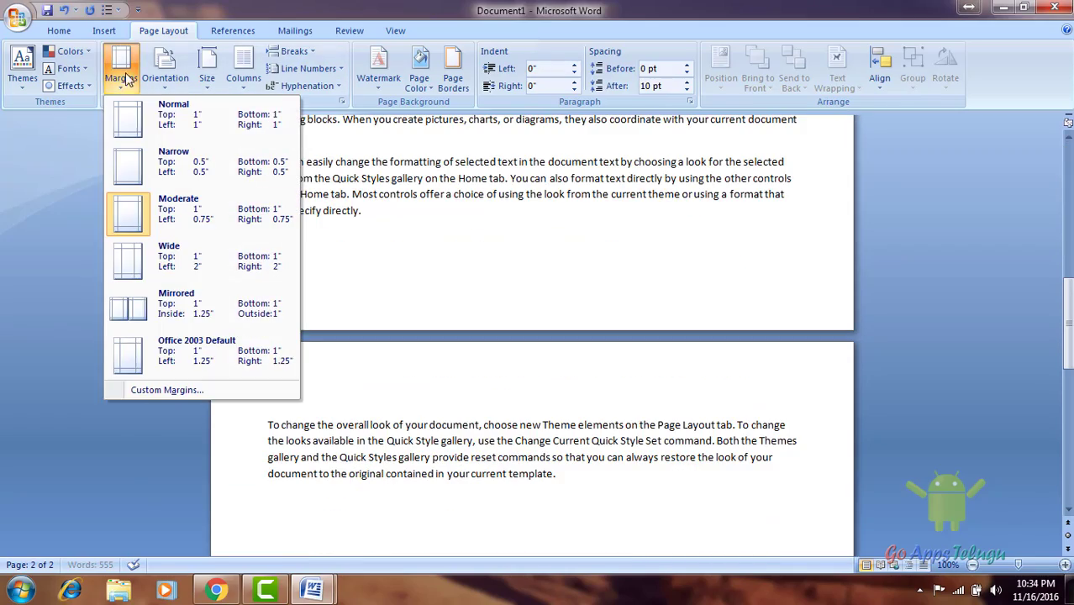
left_click(160, 118)
left_click(121, 71)
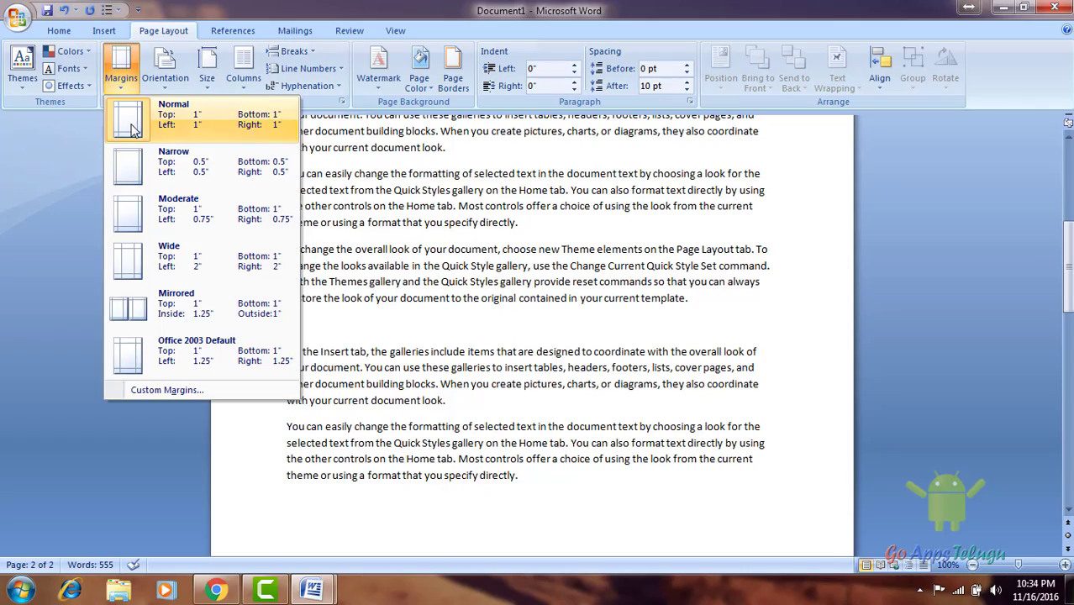
left_click(160, 118)
scroll(454, 301, "down", 5)
scroll(454, 301, "down", 5)
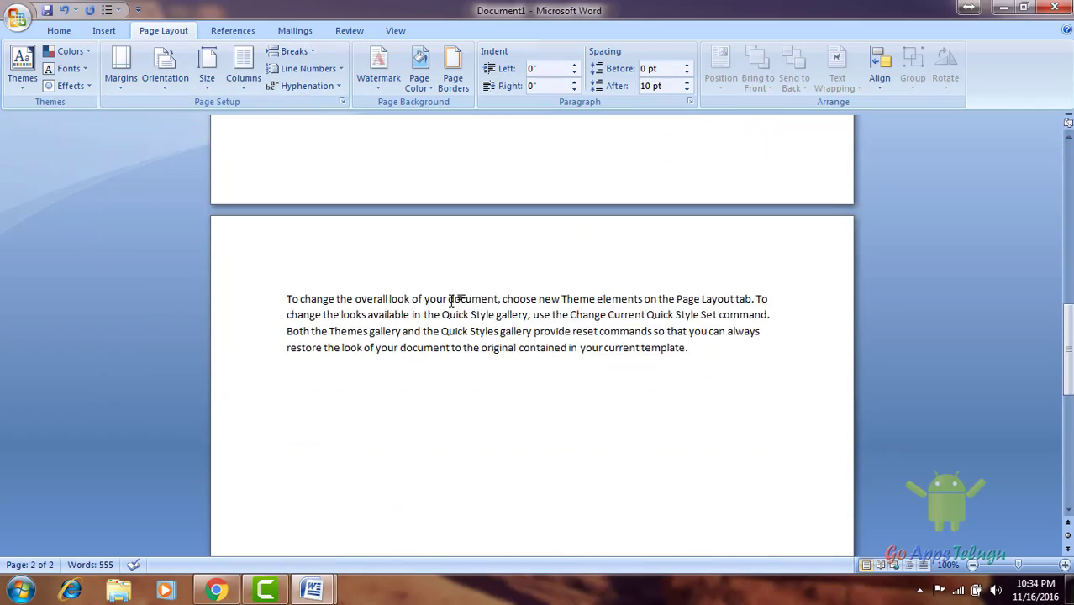
scroll(453, 301, "up", 15)
scroll(454, 301, "up", 1)
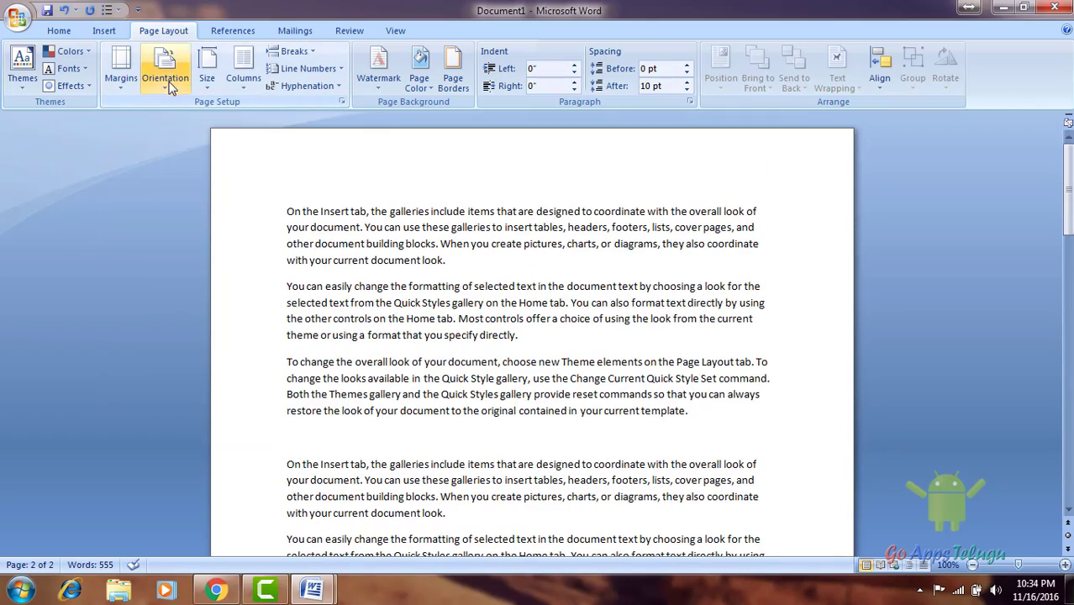
- Check the orientation choices without changing them
left_click(167, 80)
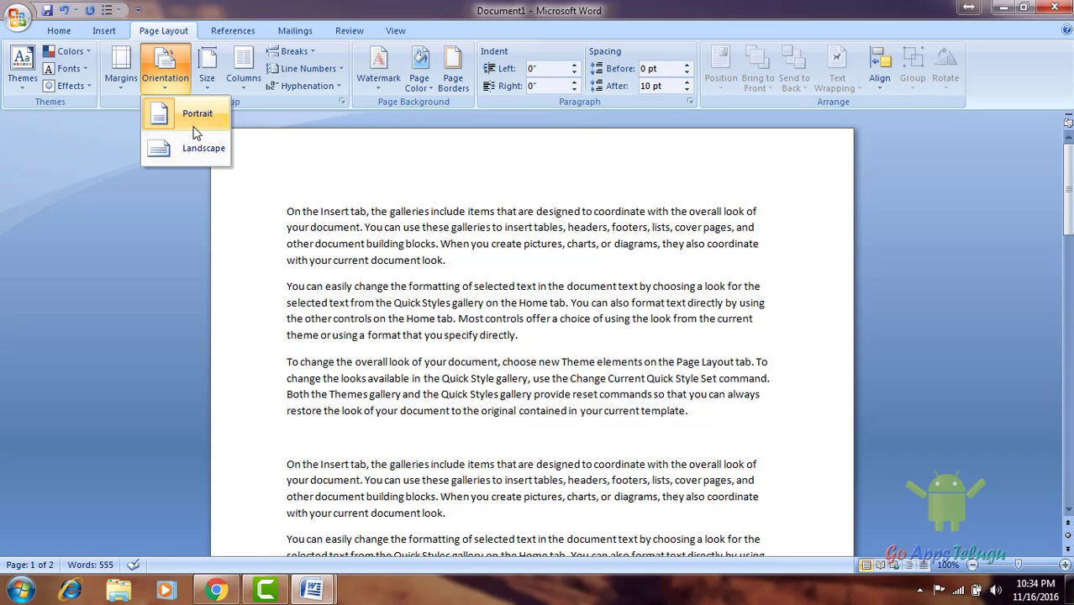
left_click(486, 255)
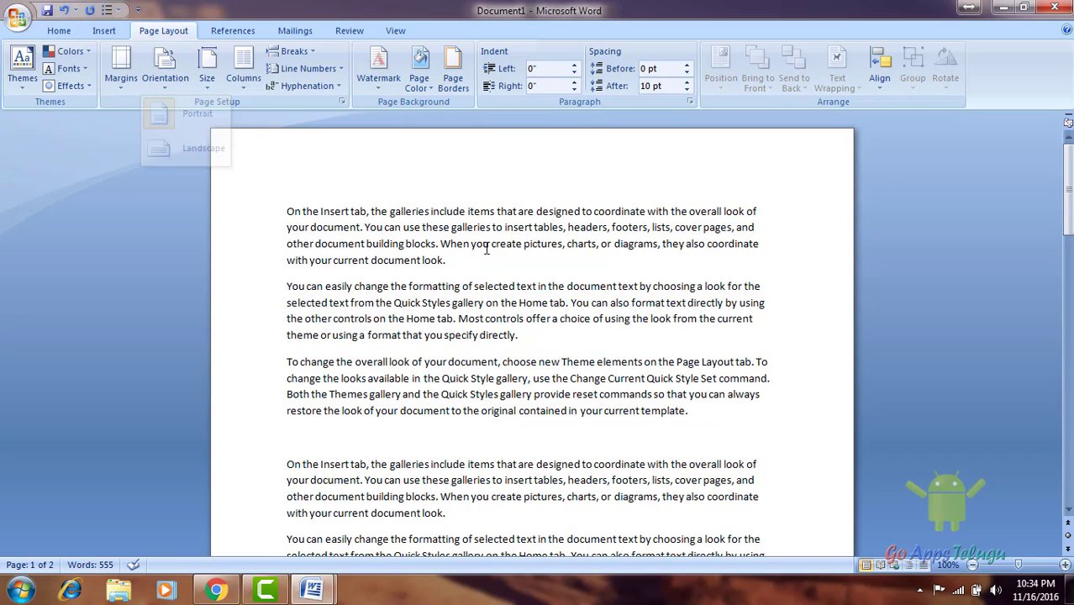
scroll(409, 340, "down", 4)
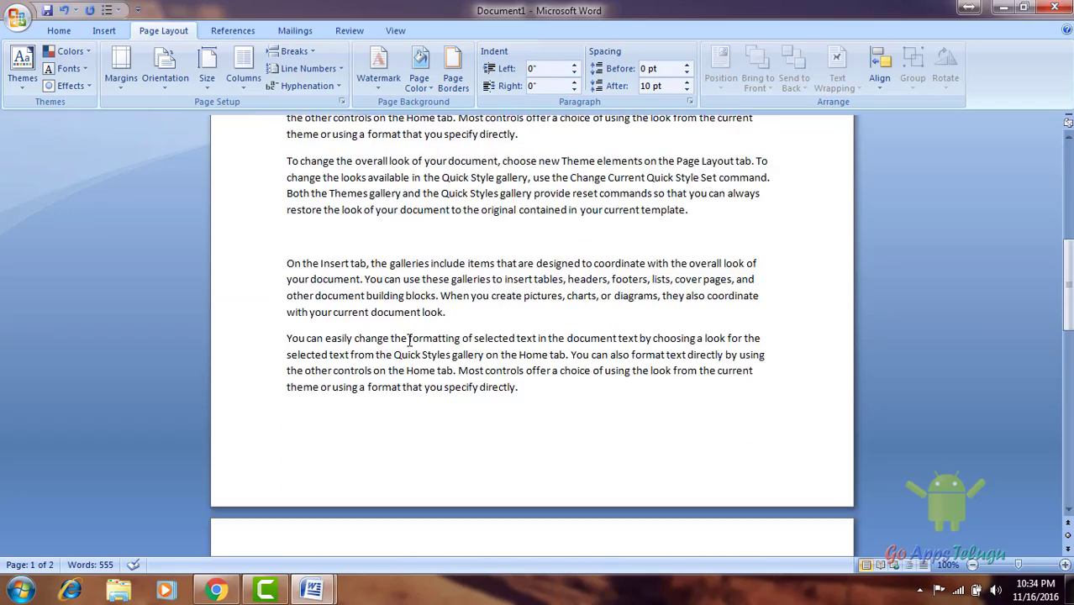
scroll(412, 340, "down", 2)
- Switch to Landscape orientation in Print Preview, then close the preview
left_click(7, 17)
mouse_move(50, 192)
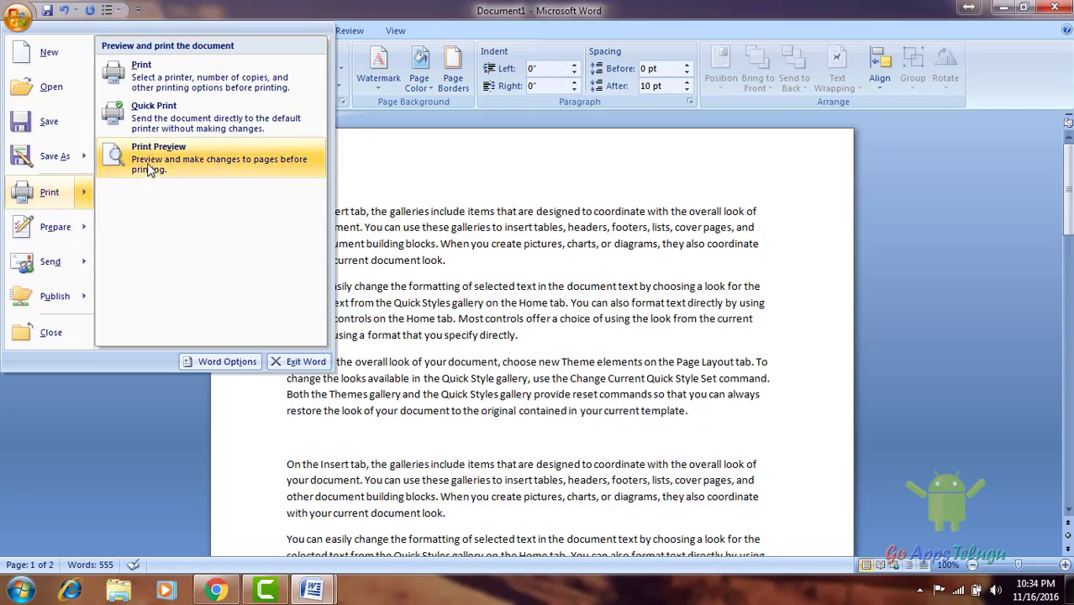
left_click(153, 155)
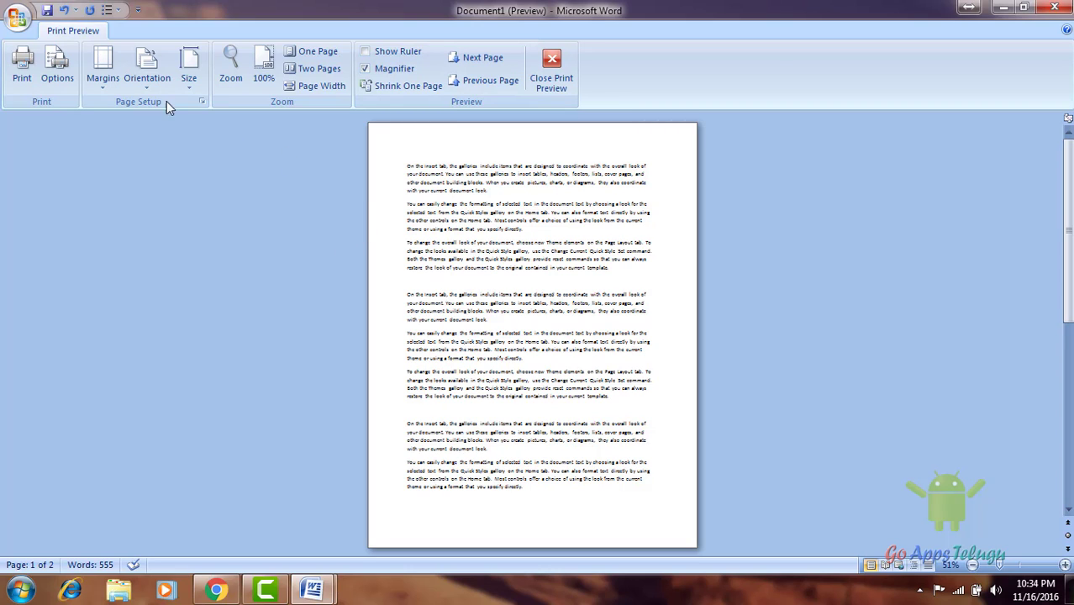
left_click(150, 72)
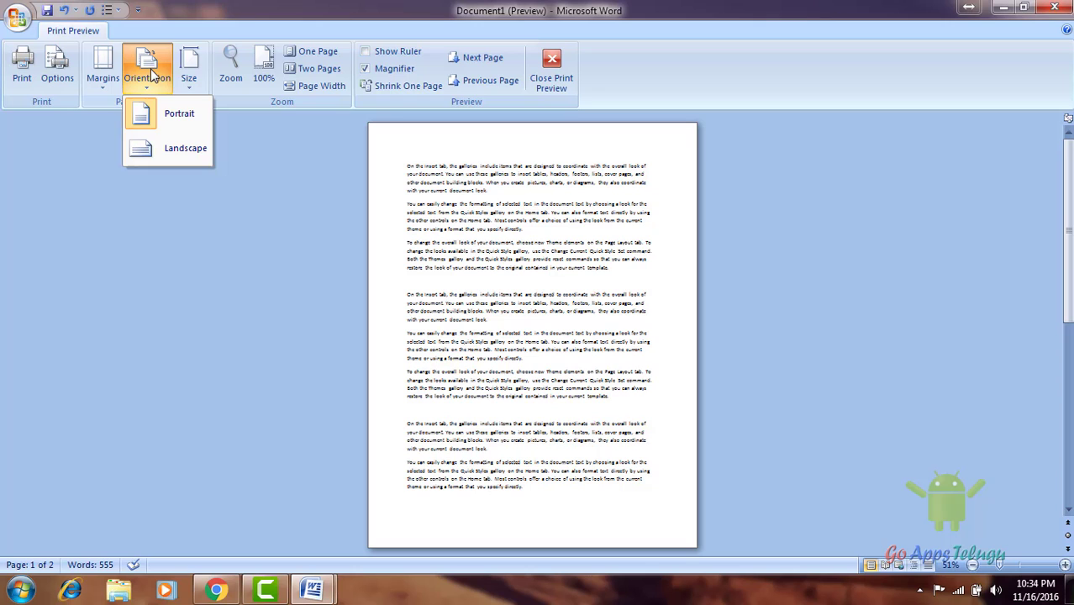
left_click(189, 157)
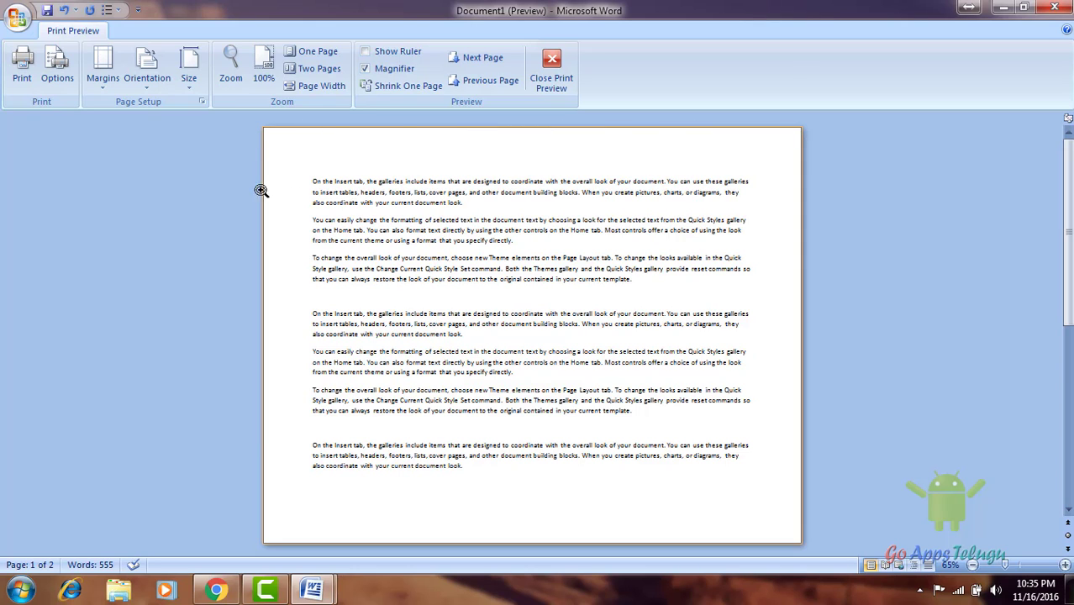
left_click(551, 72)
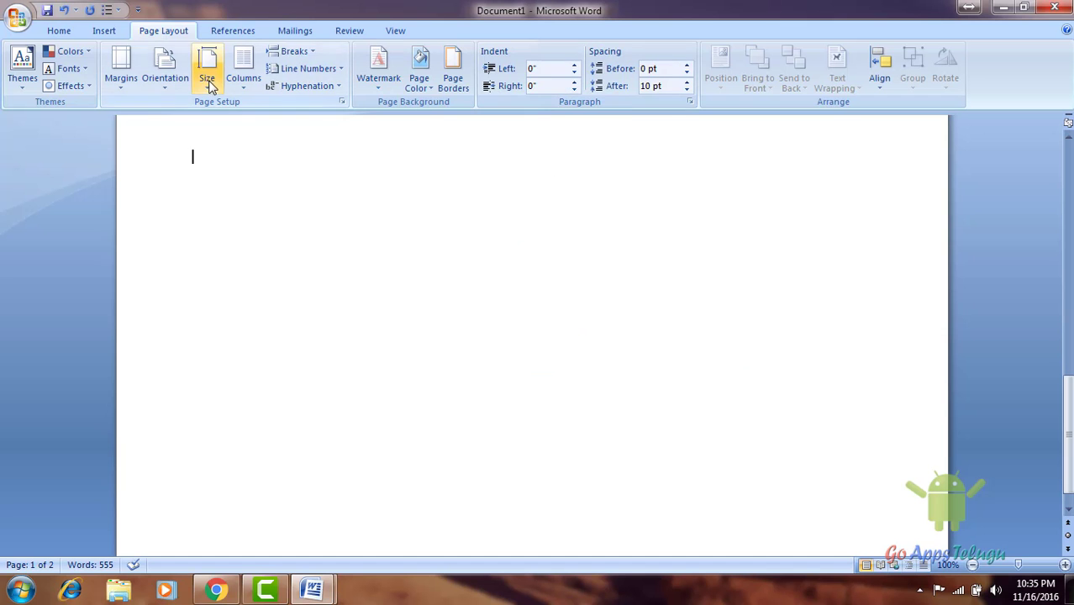
- Confirm Landscape is still the orientation, then show the paper Size presets
left_click(166, 72)
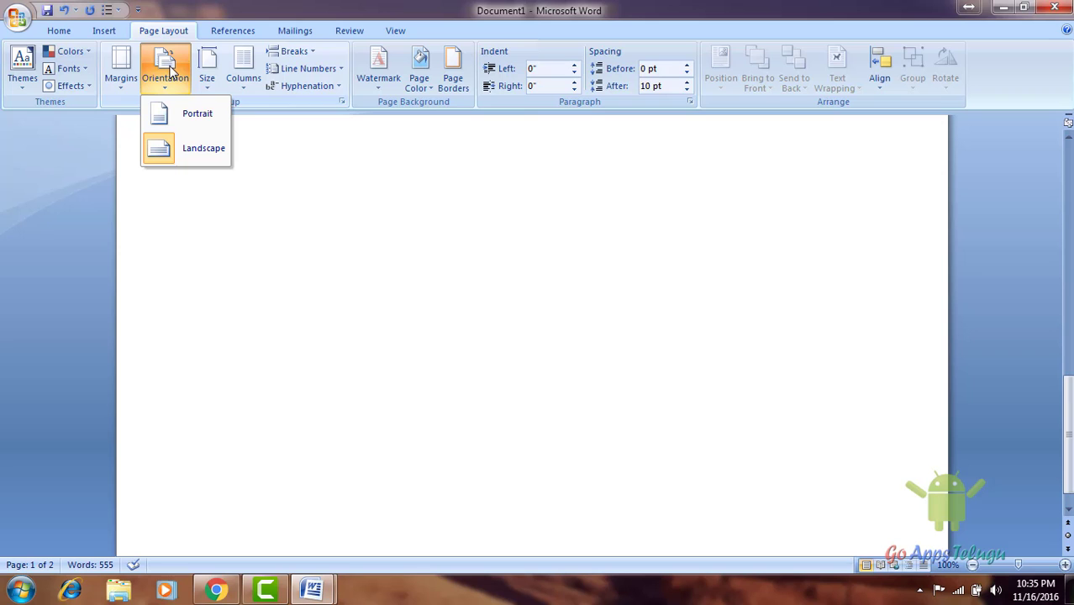
left_click(366, 228)
scroll(337, 290, "up", 3)
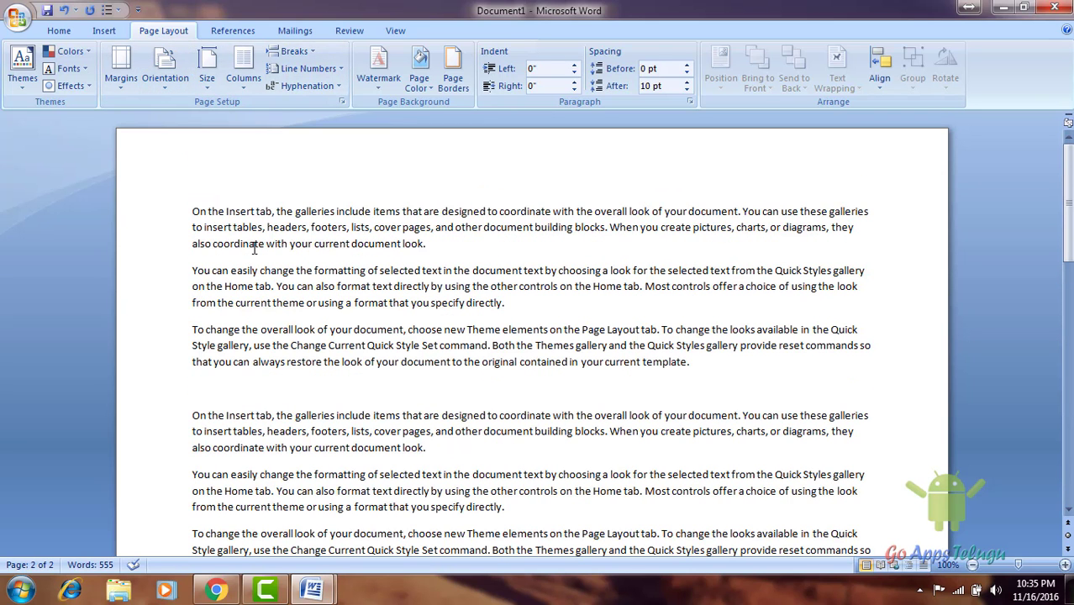
left_click(208, 68)
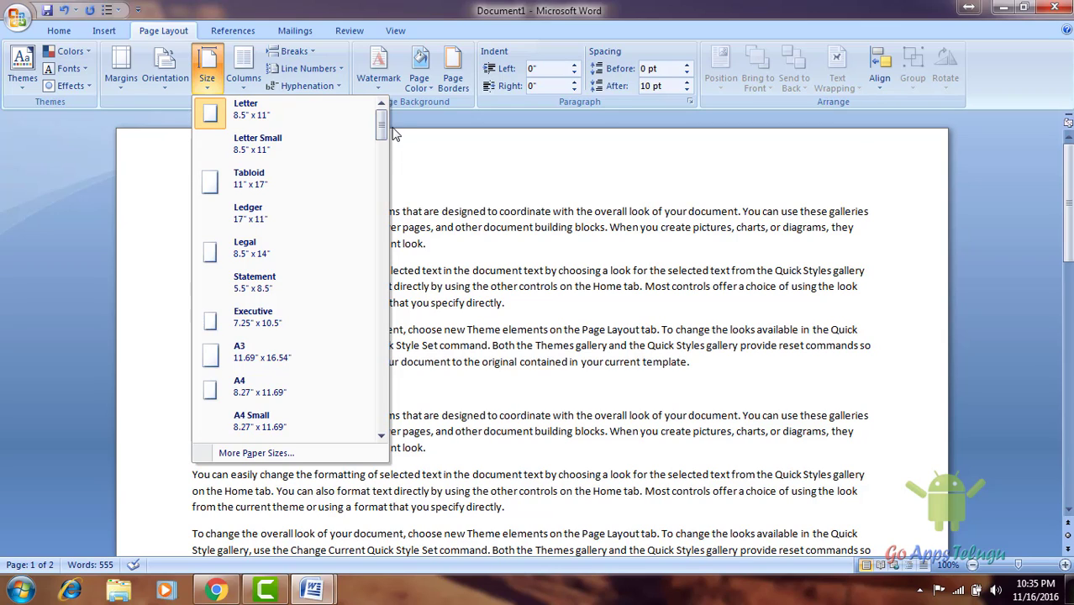
left_click_drag(385, 127, 387, 149)
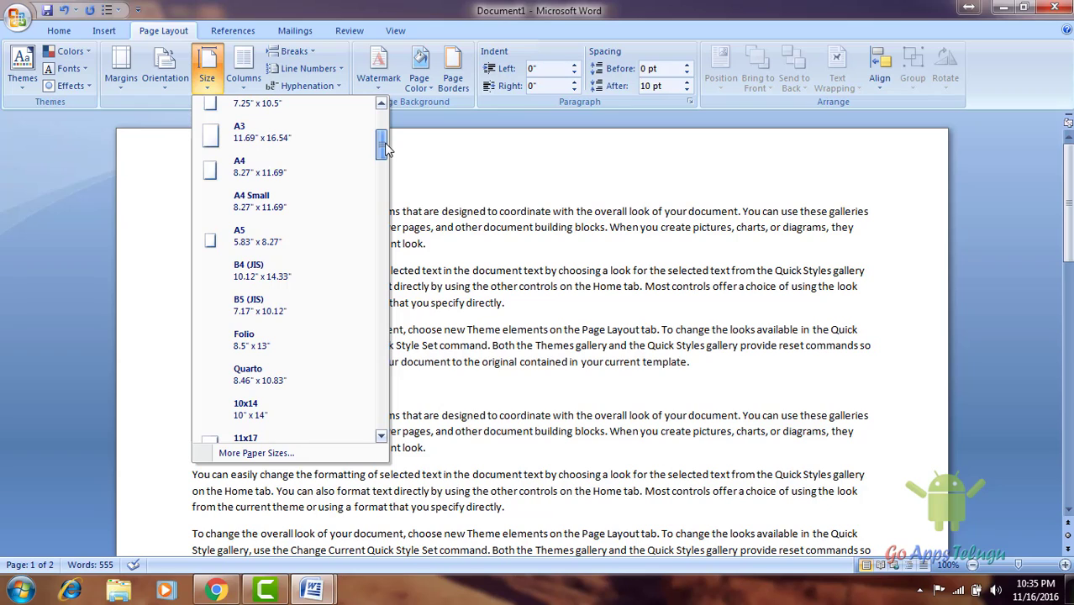
mouse_move(385, 149)
left_mouse_down()
mouse_move(384, 168)
mouse_move(397, 125)
left_mouse_up()
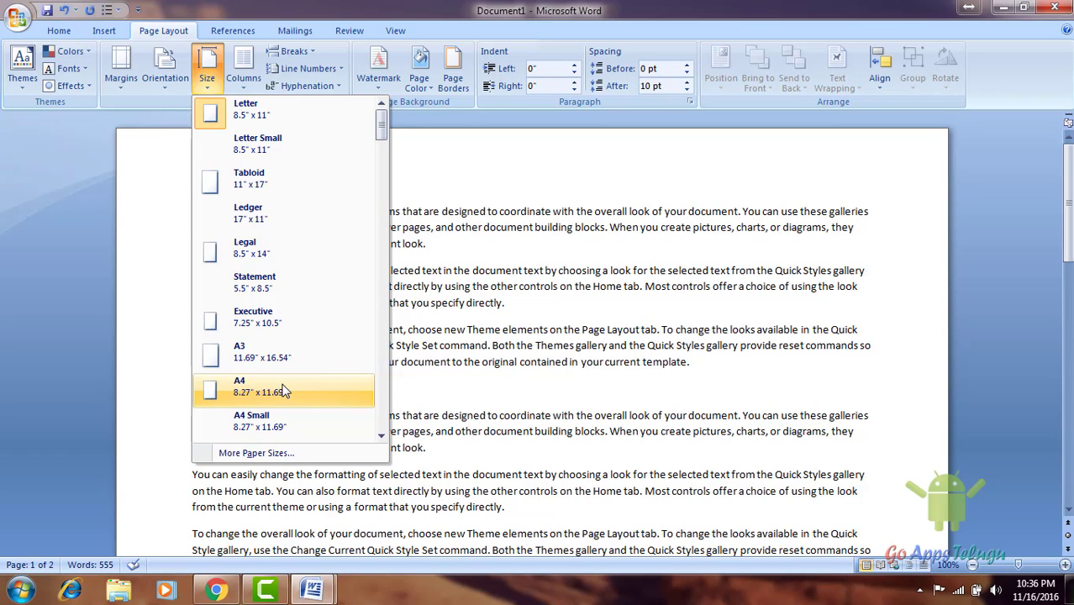
left_click(206, 76)
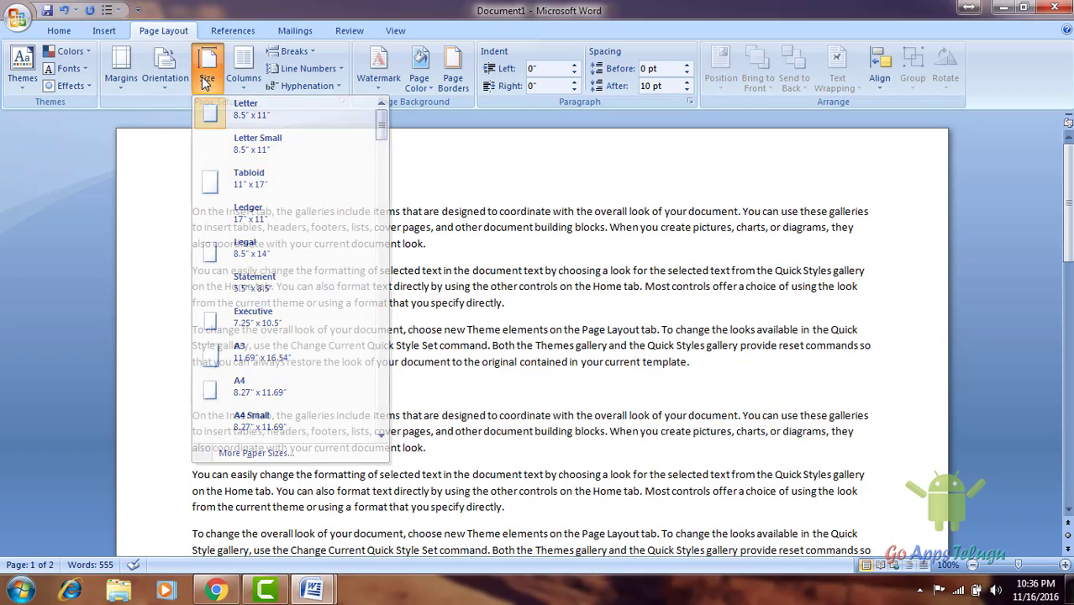
left_click(206, 75)
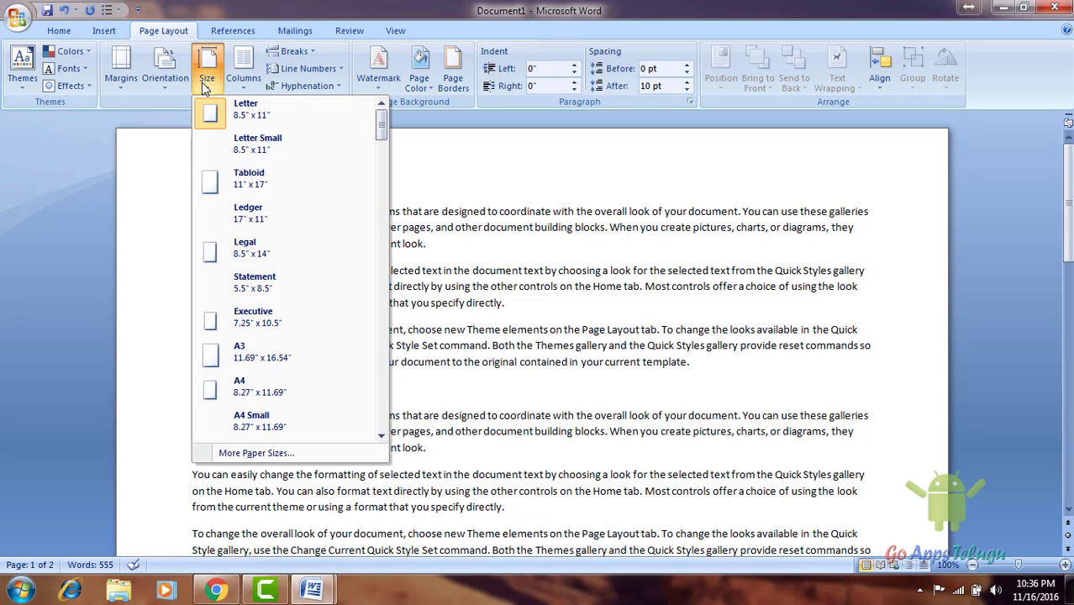
- Set the paper size to A4 and switch the pages back to portrait
left_click(285, 387)
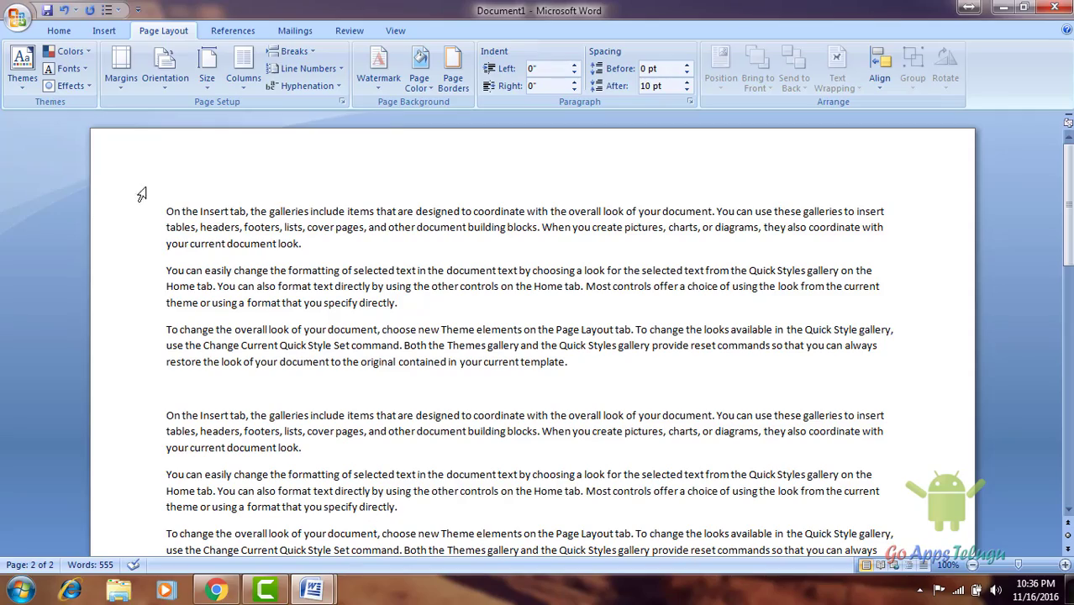
left_click(166, 79)
left_click(189, 240)
- Reapply the Normal margin preset
scroll(404, 352, "up", 10)
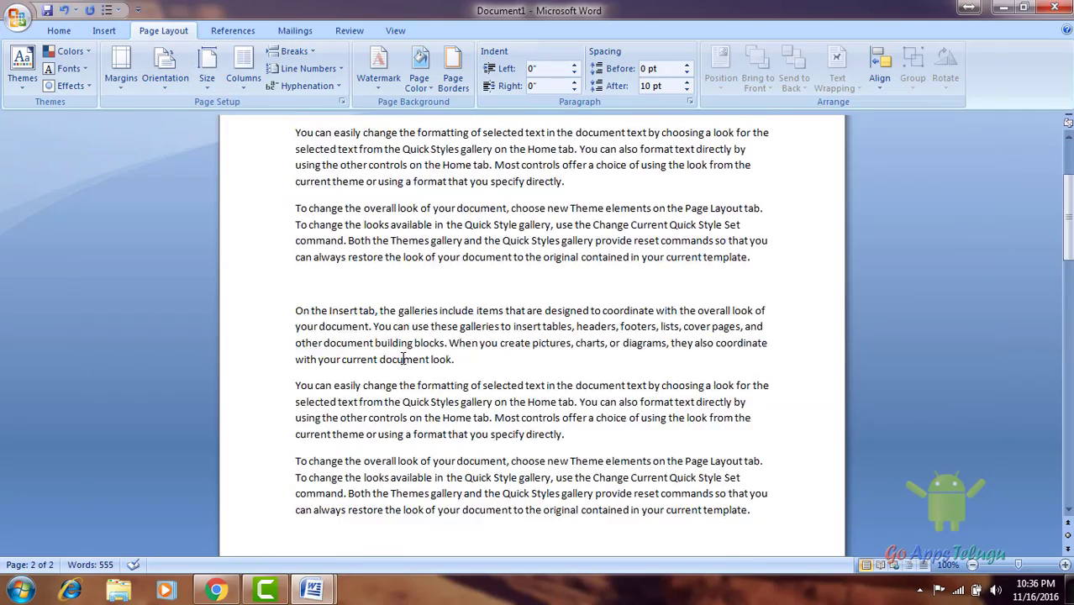
scroll(401, 354, "down", 4)
scroll(399, 359, "down", 3)
scroll(397, 363, "down", 4)
scroll(397, 364, "down", 5)
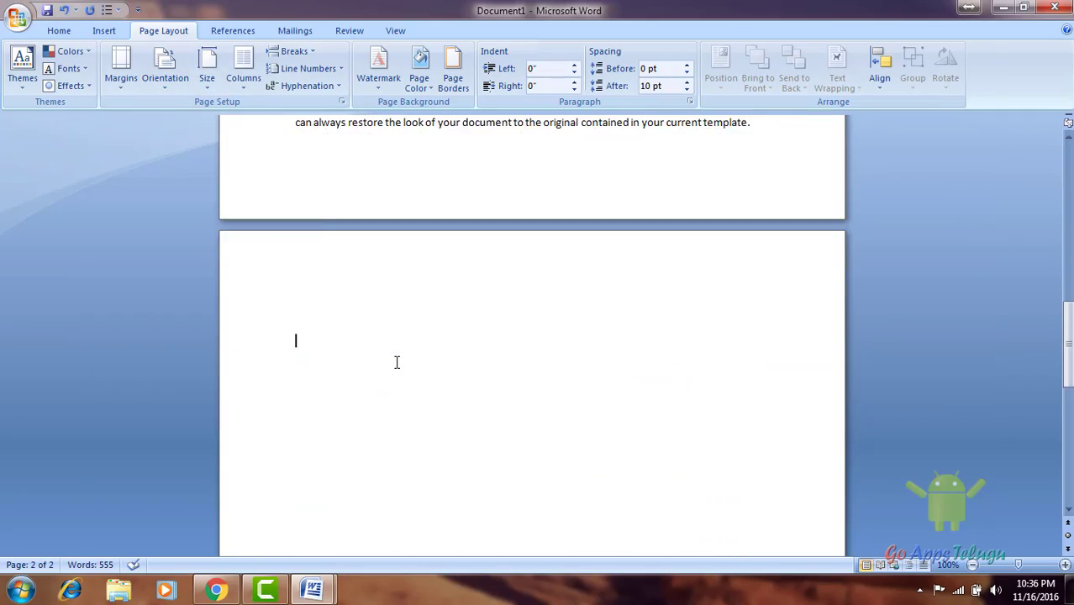
scroll(396, 362, "up", 5)
left_click(121, 67)
left_click(187, 128)
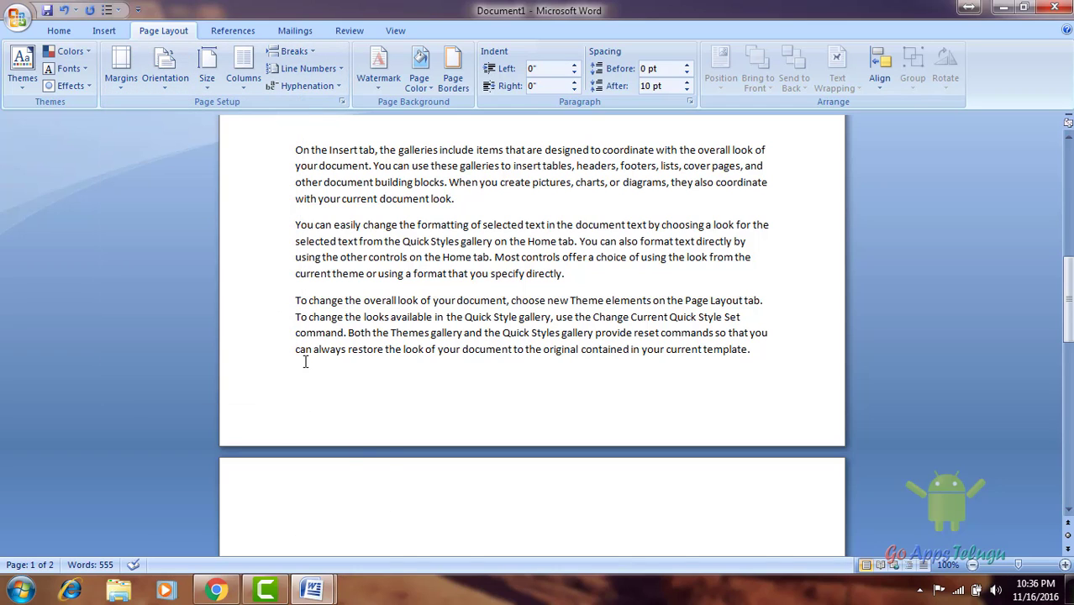
- Change the paper size to Letter, then back to A4, and recheck the size list
left_click(207, 69)
left_click(263, 124)
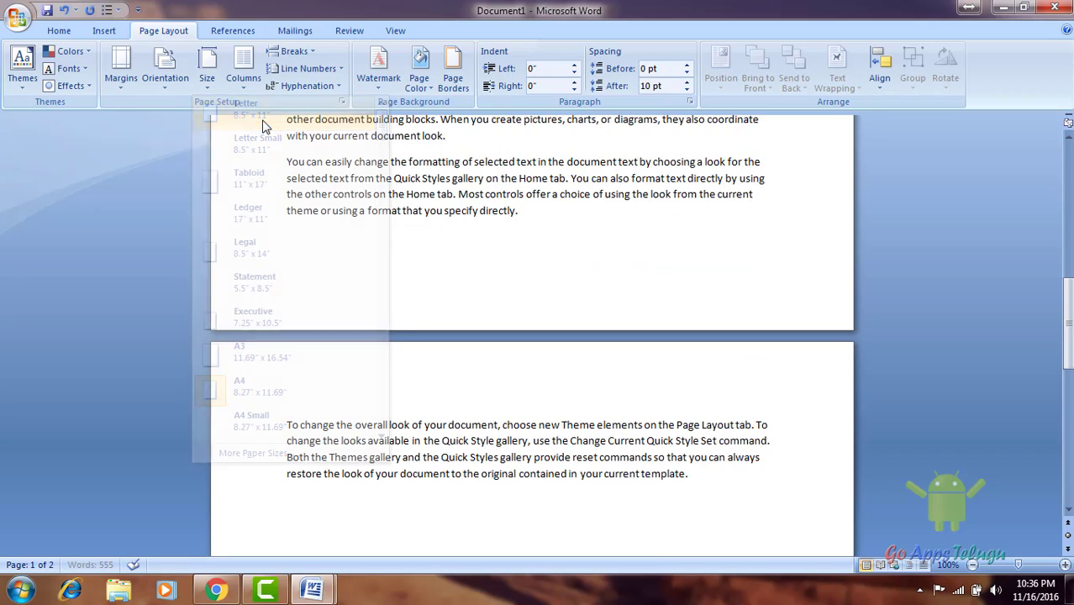
left_click(207, 73)
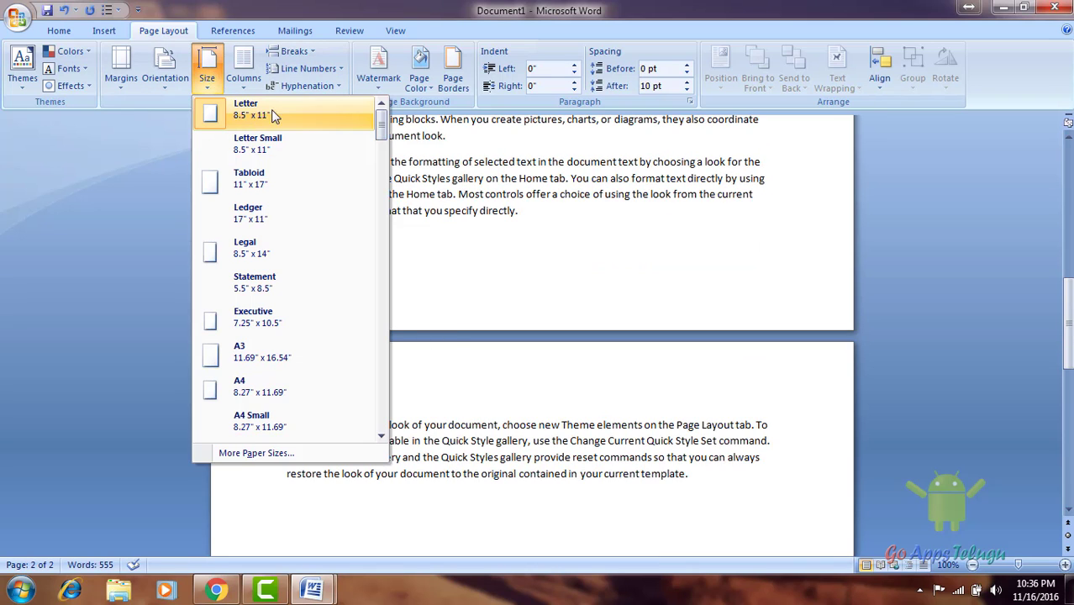
left_click(274, 388)
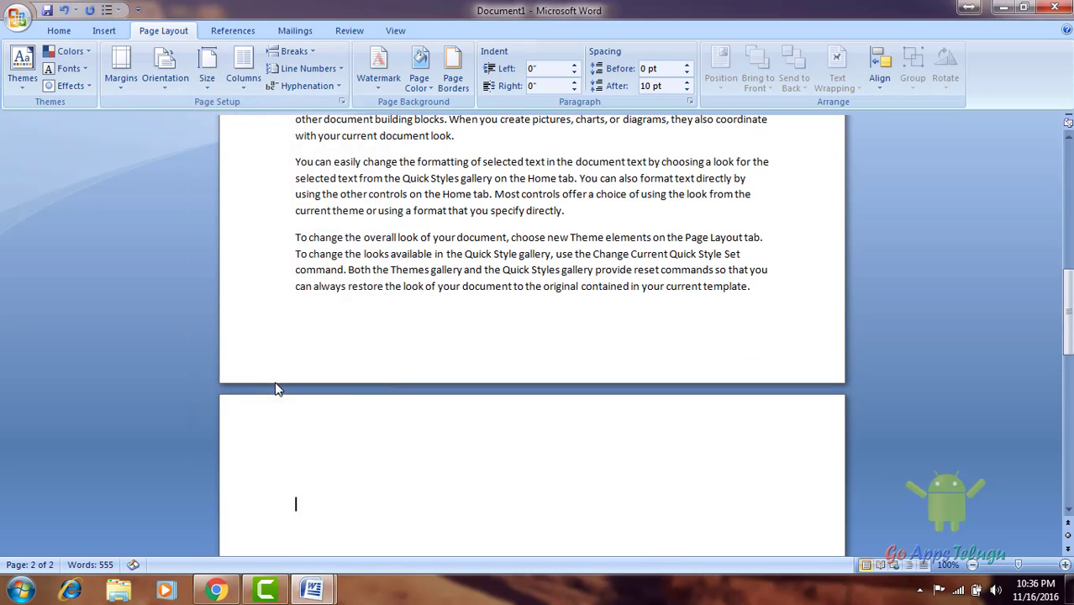
scroll(252, 252, "down", 3)
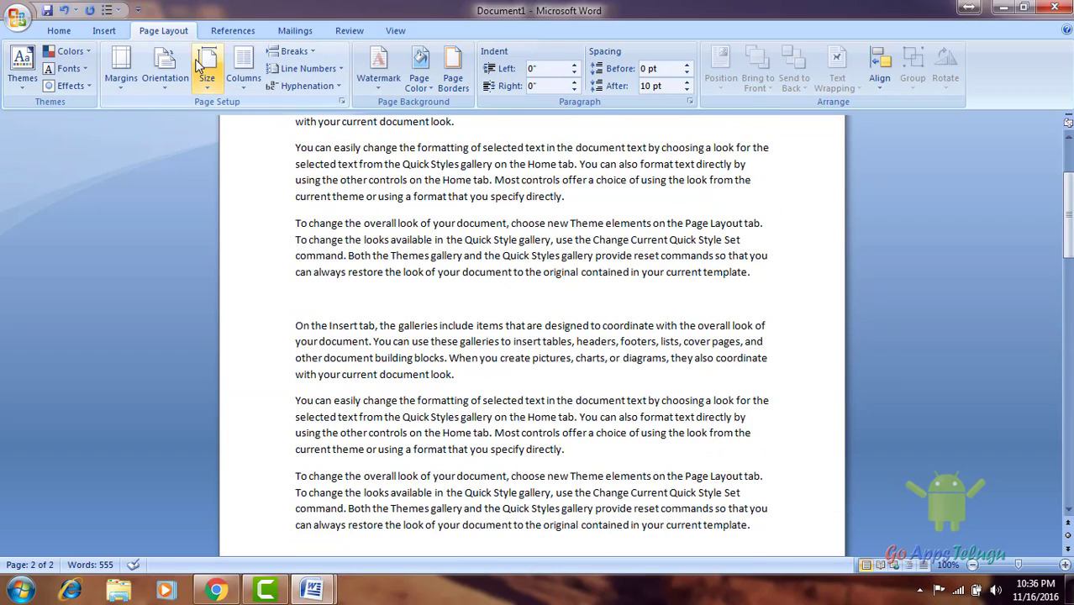
left_click(202, 73)
left_click(202, 72)
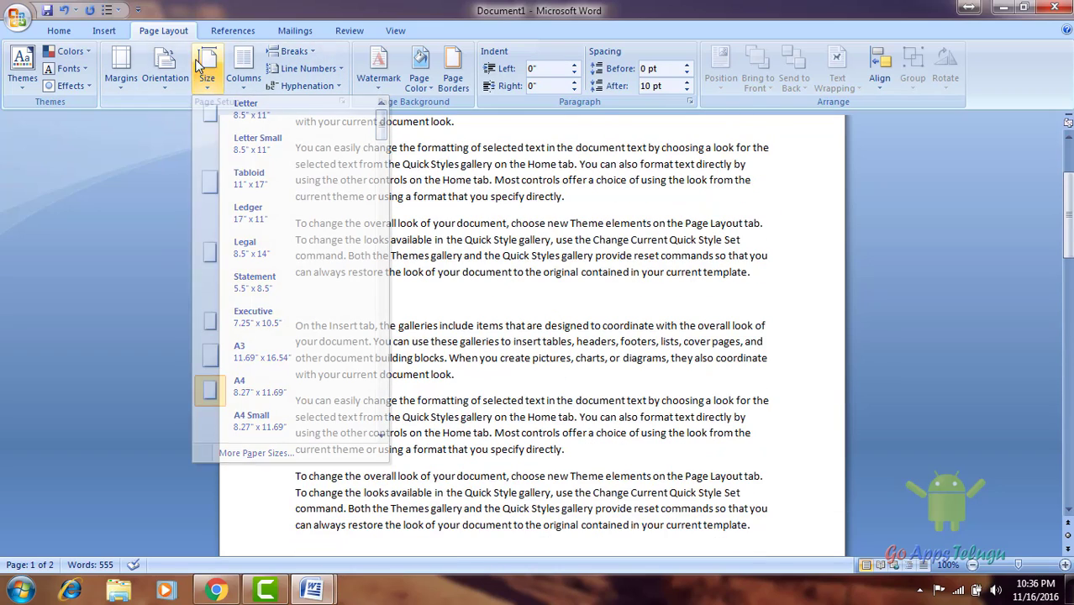
left_click(248, 84)
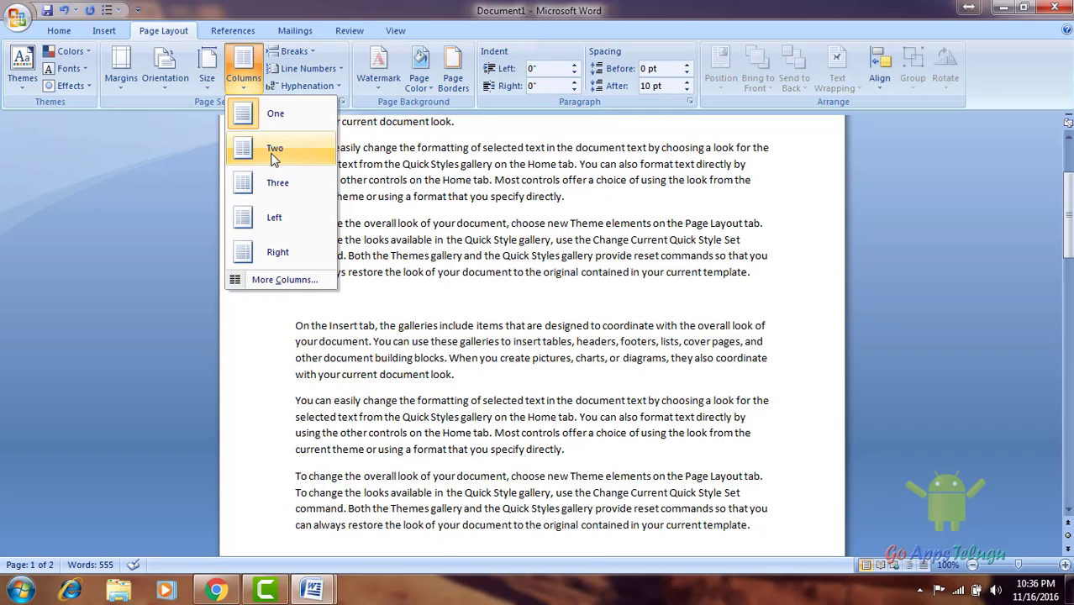
- Split the text into two columns, adding and then removing a page break
left_click(274, 153)
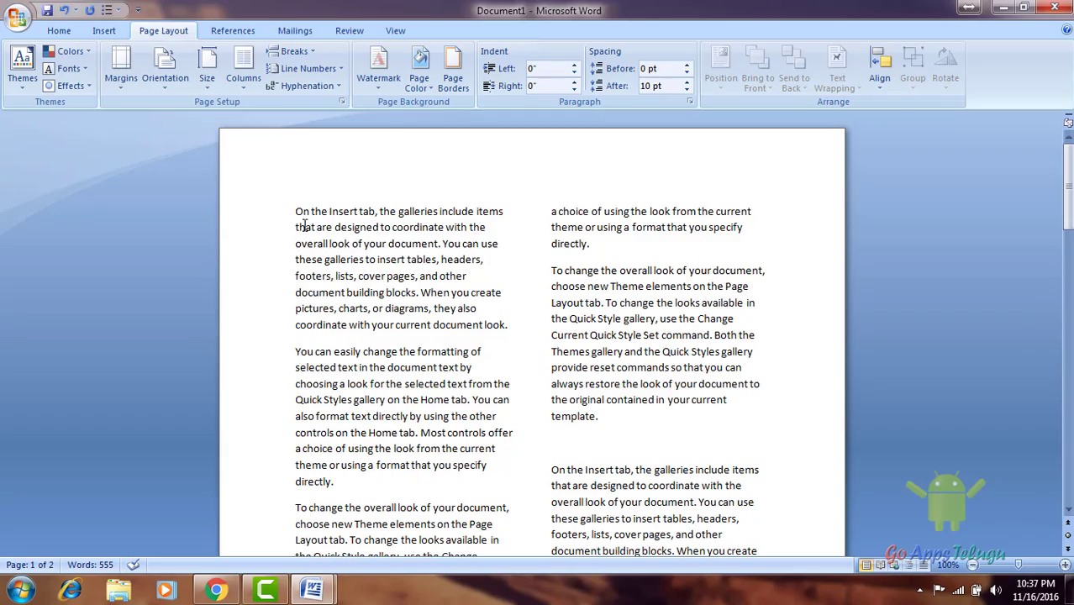
key("ctrl+Return")
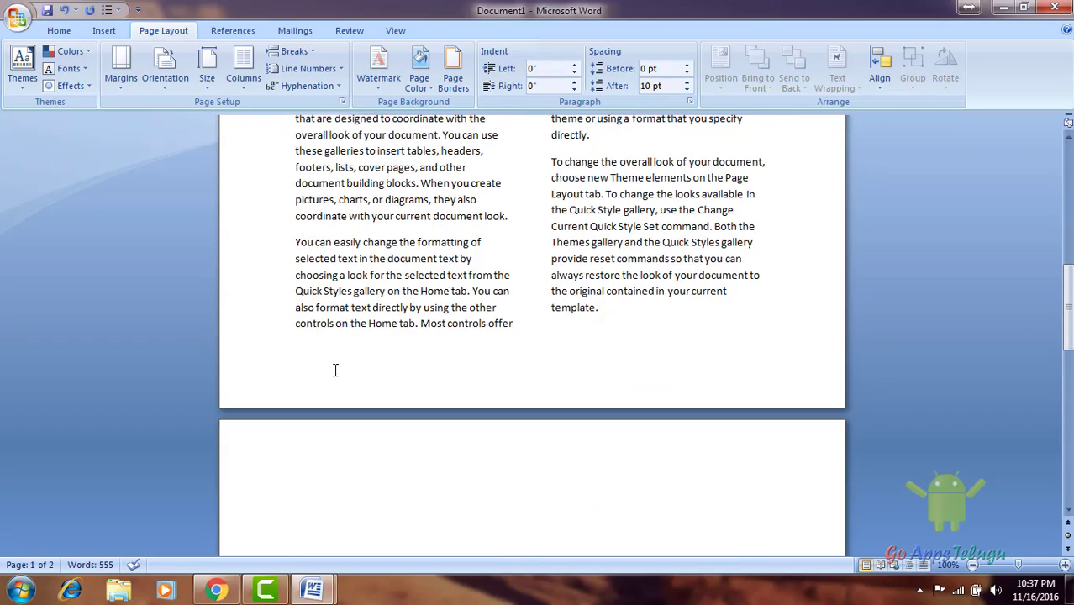
key("BackSpace")
- Replace the character after 'offer' with filler text 'fdsfsdfdsfsdffdfsdfdsfsdfdf'
scroll(546, 236, "up", 5)
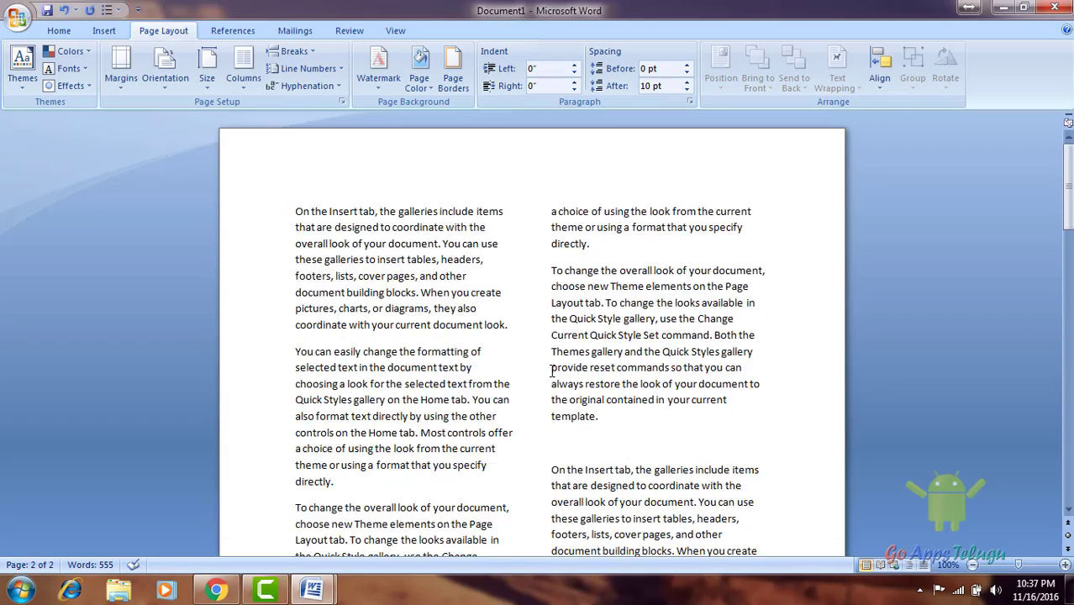
scroll(559, 253, "down", 5)
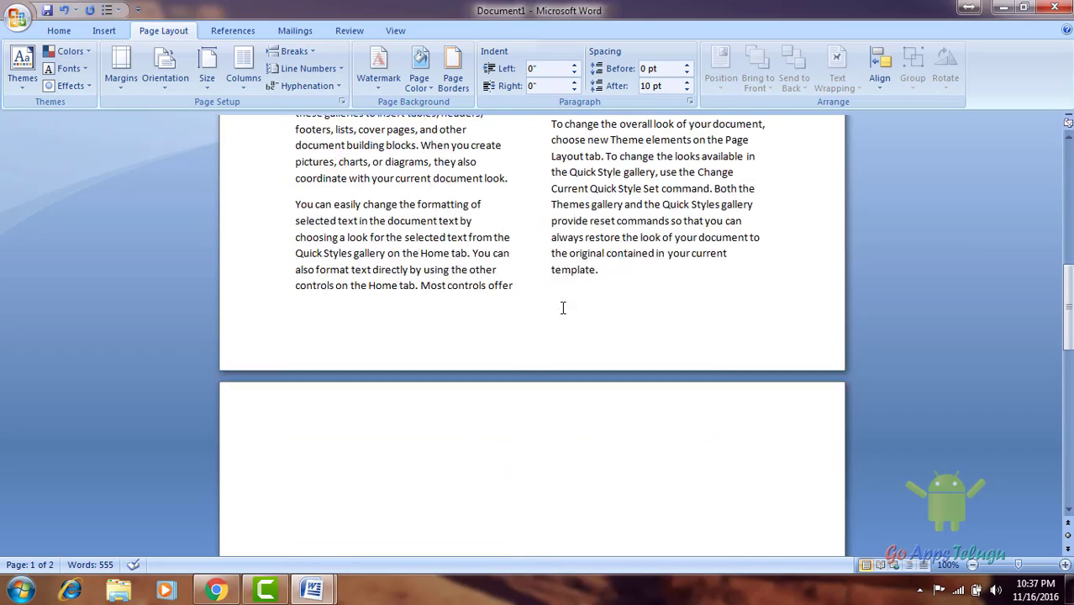
scroll(563, 308, "up", 5)
left_click(528, 437)
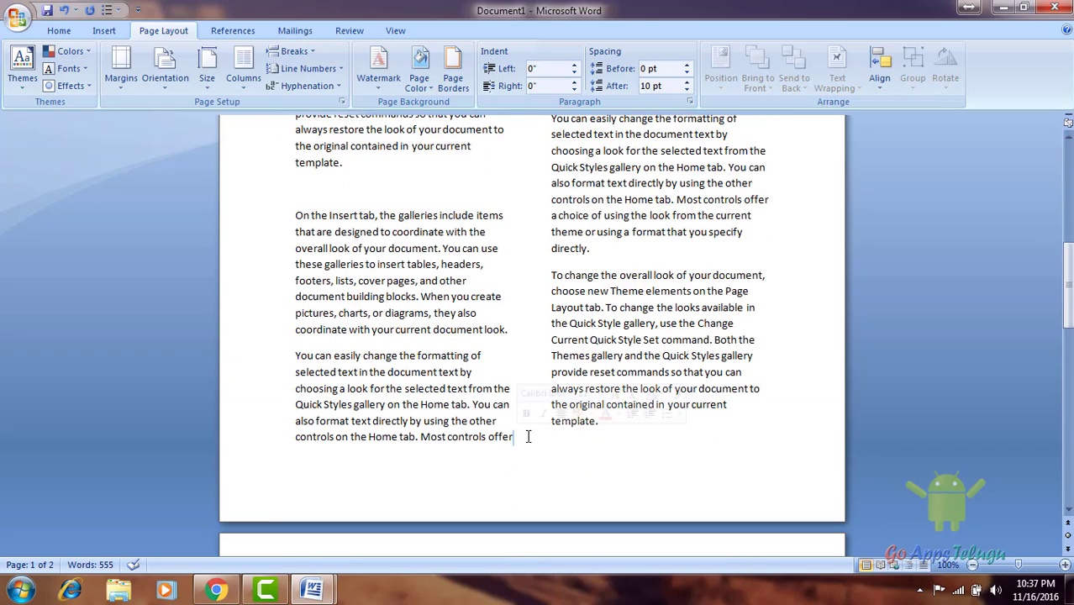
key("Delete")
type("fdsfsdf")
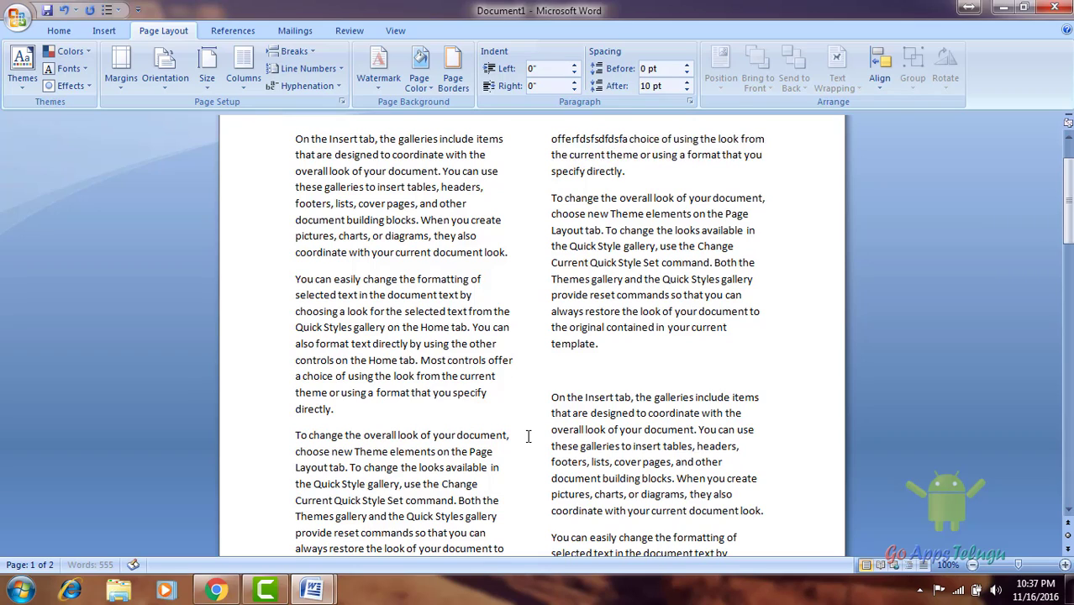
type("dsfsdffdfsdfdsfsdfdf")
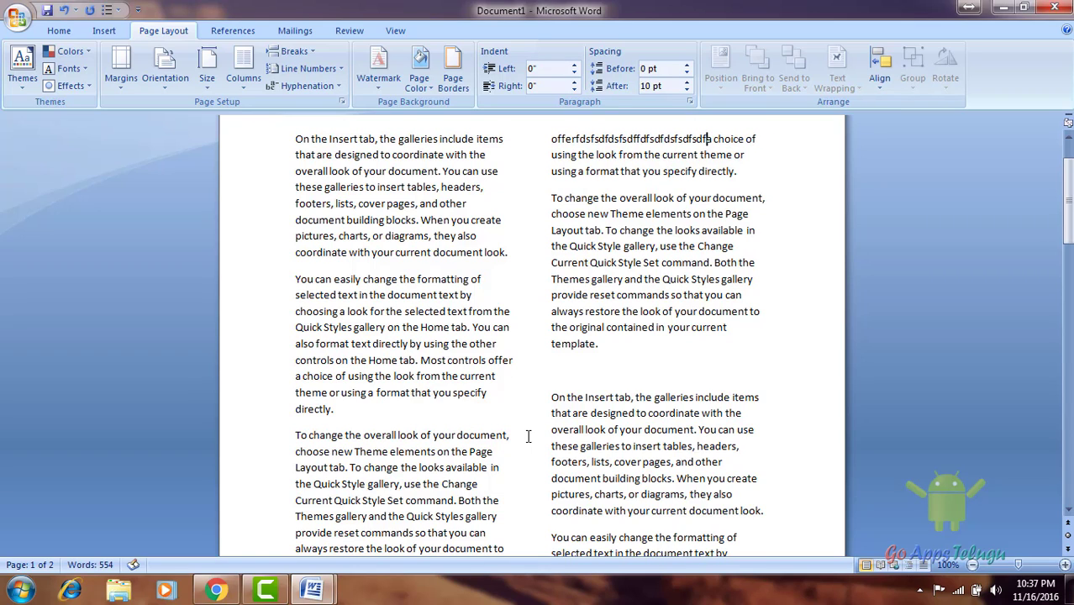
- Reflow the text into three columns
left_click(243, 71)
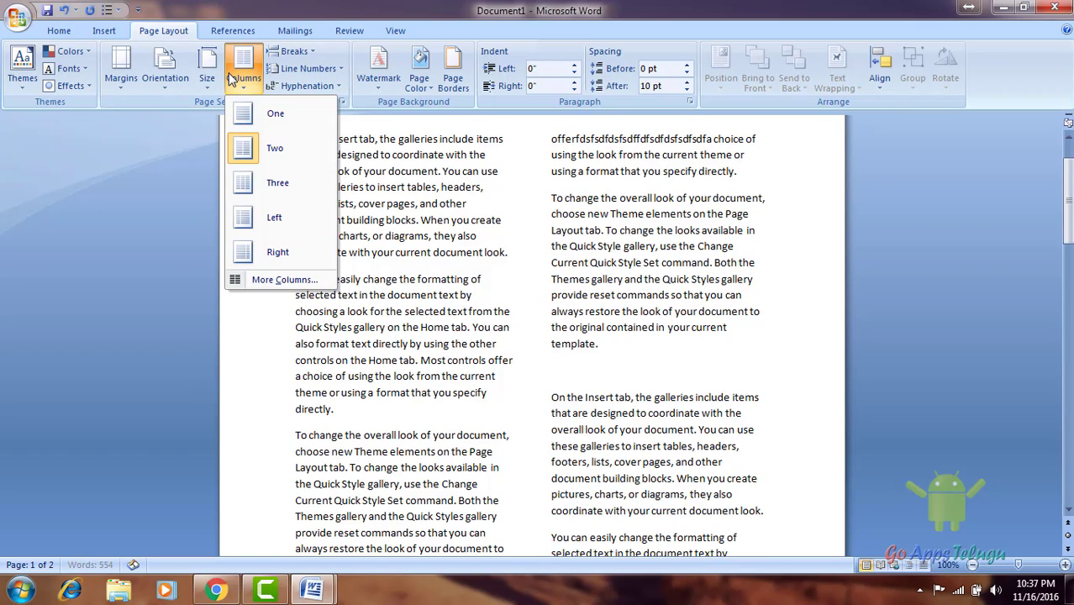
left_click(267, 257)
scroll(654, 384, "up", 2)
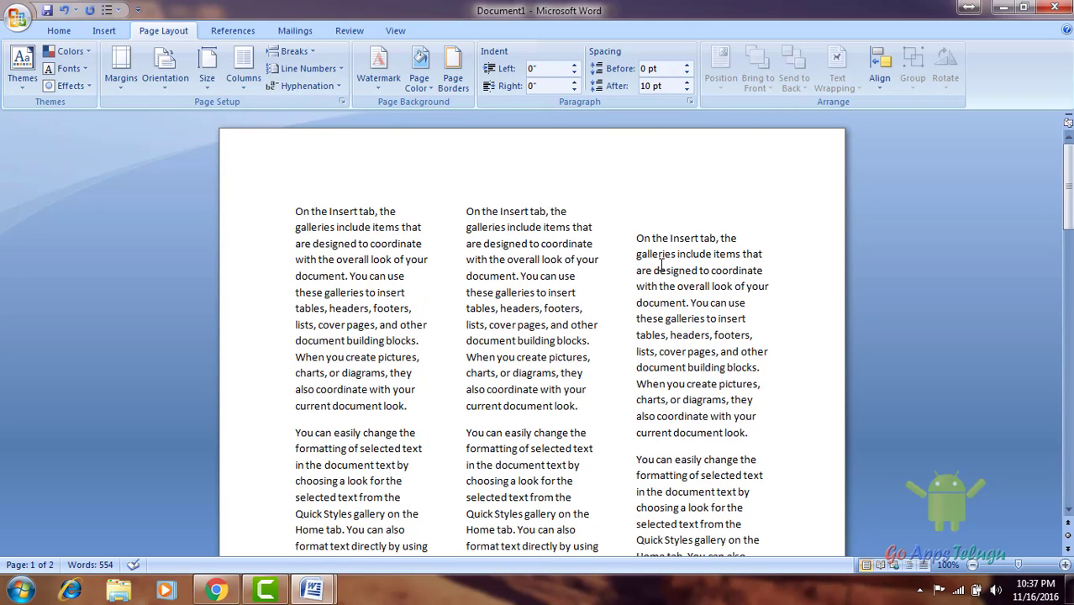
left_click(246, 89)
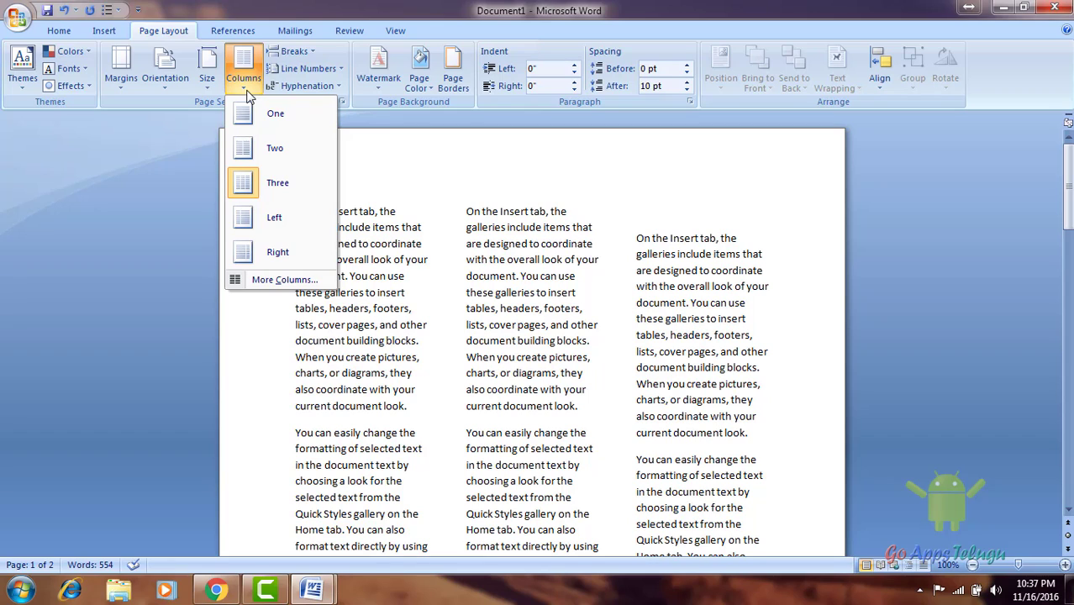
left_click(247, 93)
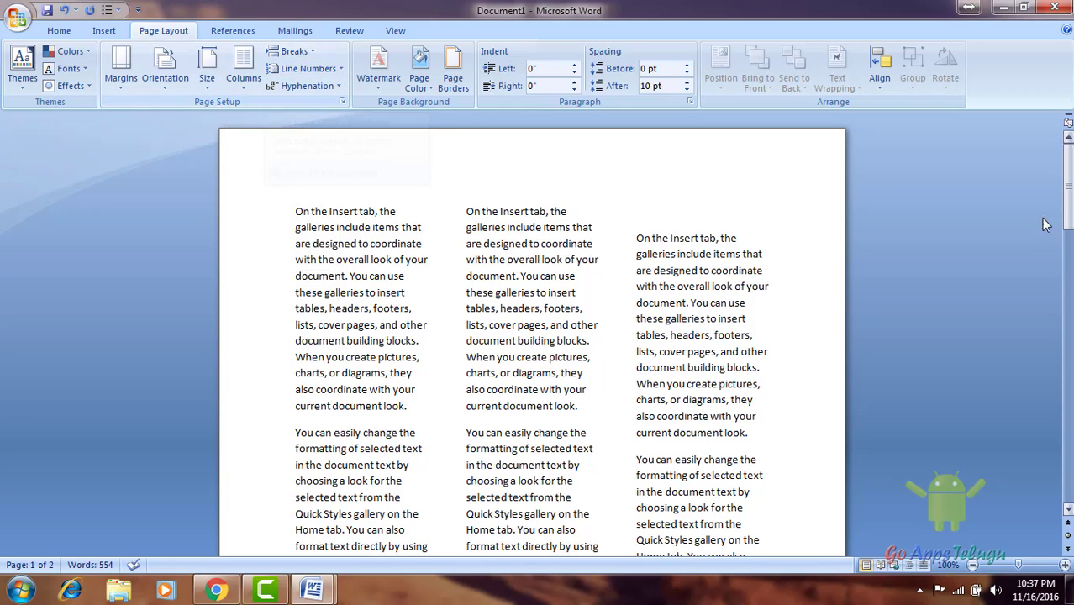
- Delete all the text and turn on Continuous line numbering
key("ctrl+a")
key("Delete")
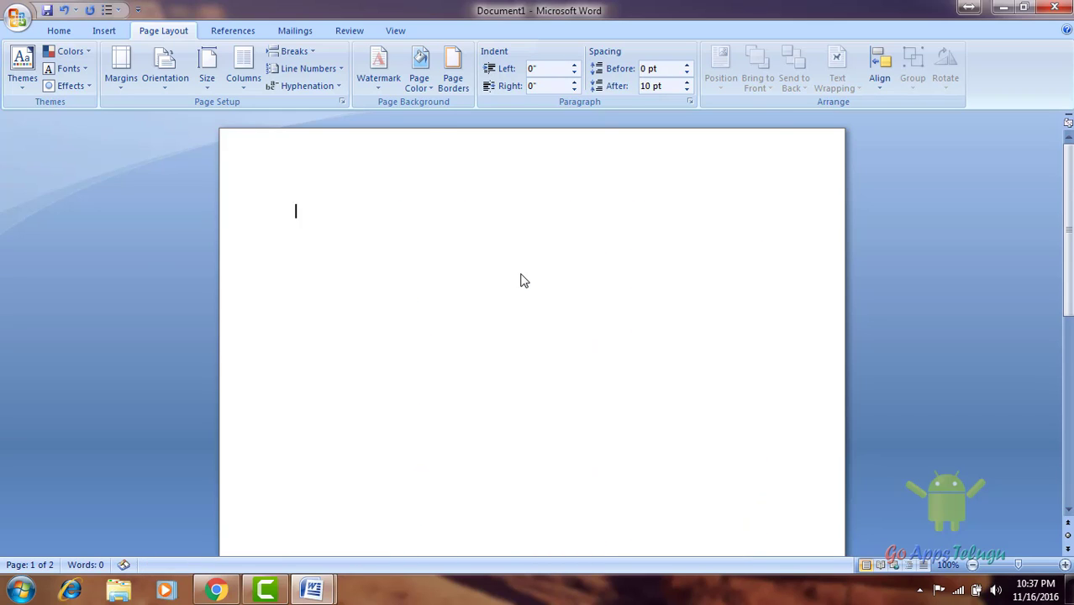
left_click(312, 74)
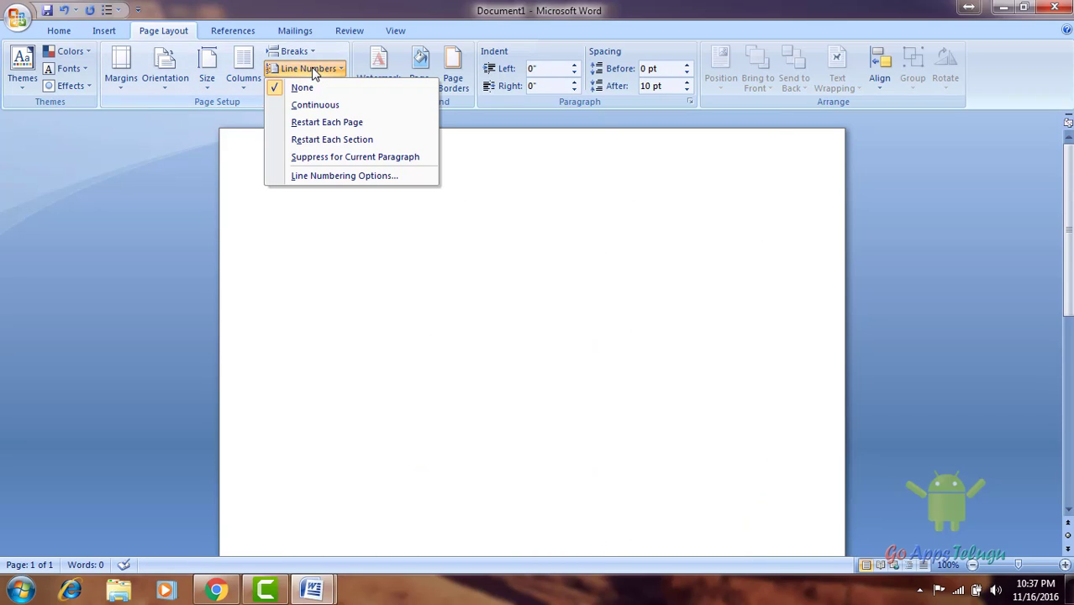
left_click(330, 108)
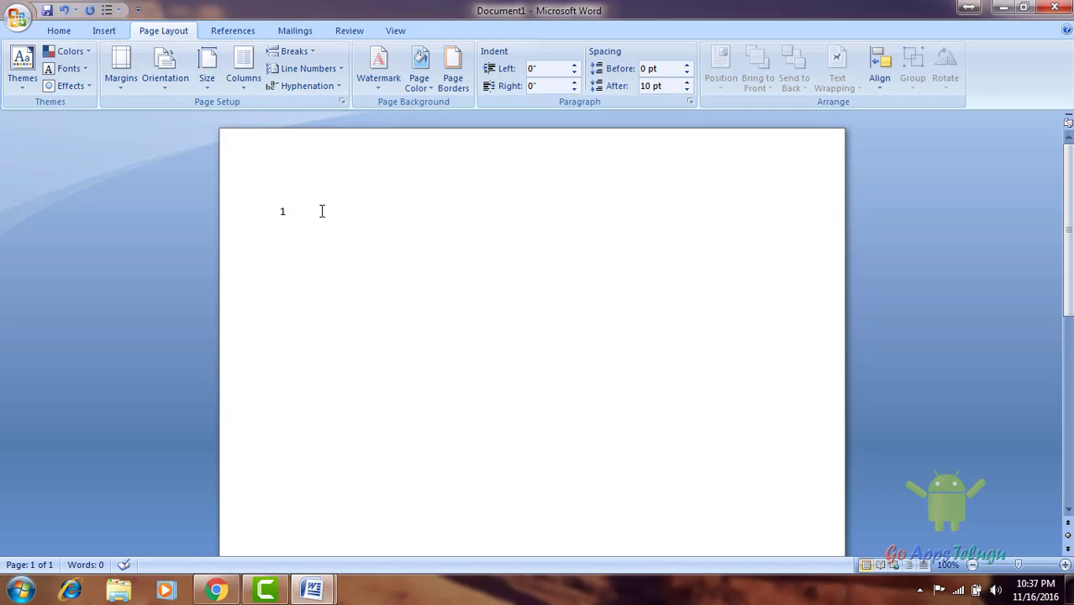
- Type four lines of filler text to test the numbering, then select everything
type("Fsdlfjksdfl;dsjfsdfsdffsdfsdf")
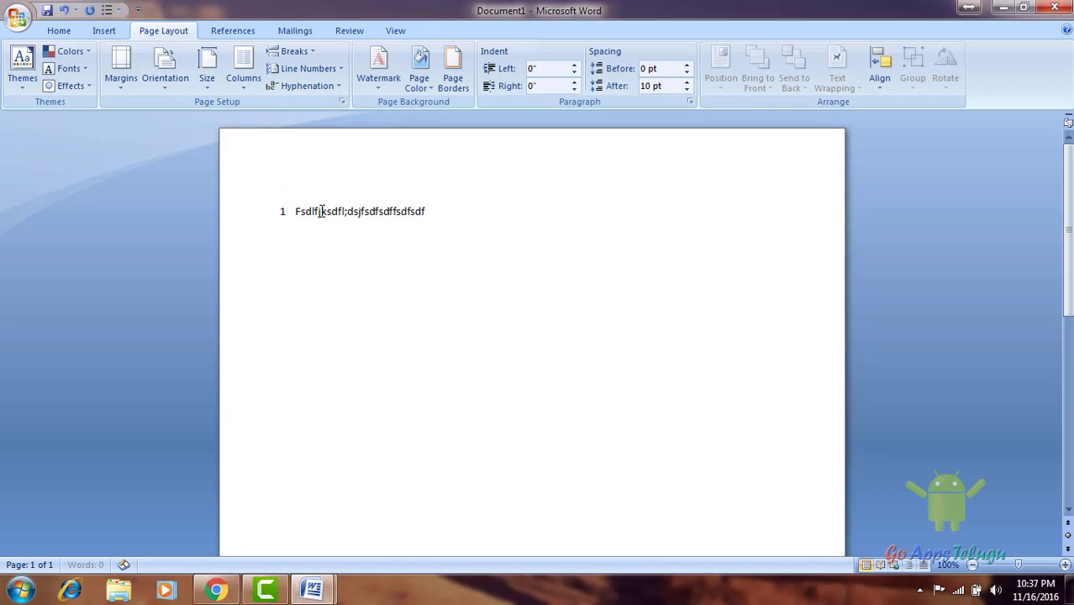
key("Return")
type("sdfsdfsdfdsfs")
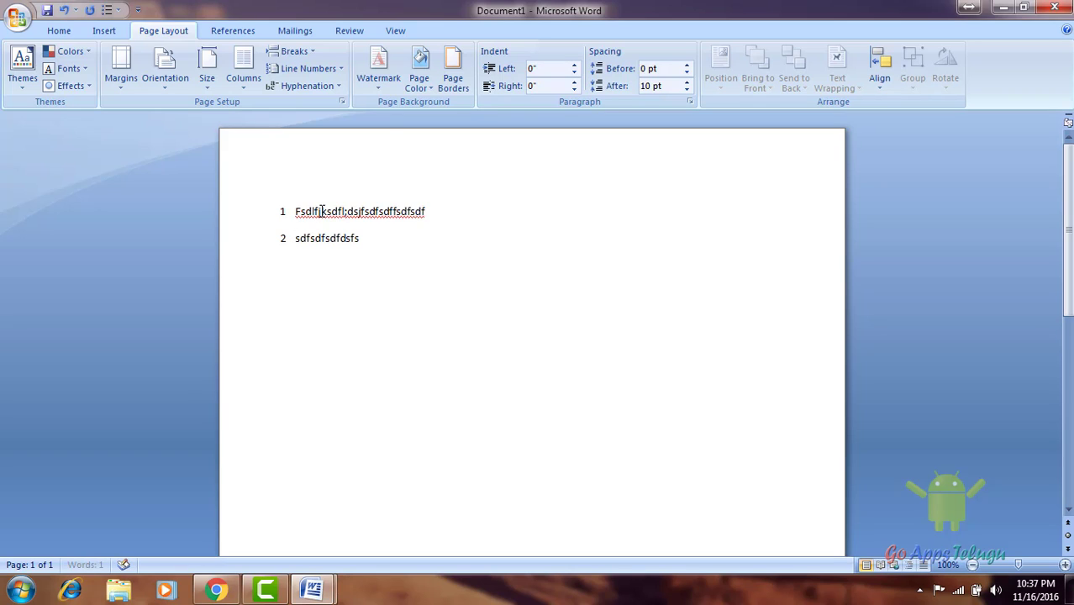
type("dfsdf")
key("Return")
type("sdfdsfds")
key("Return")
type("f")
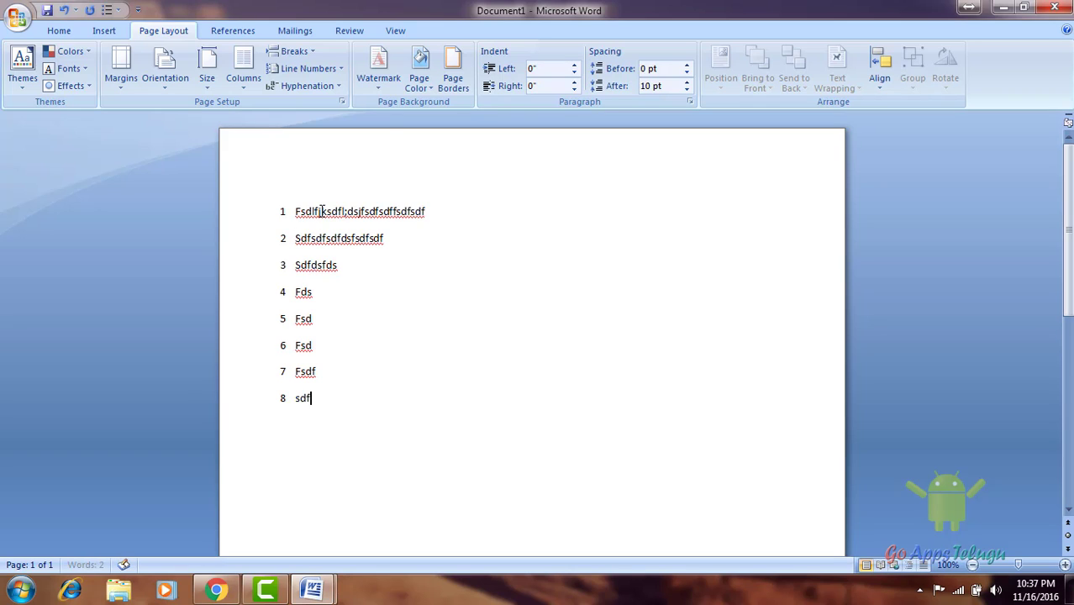
type("ds fsd fsd fsdf sdf fsdfsdfsdfdsf")
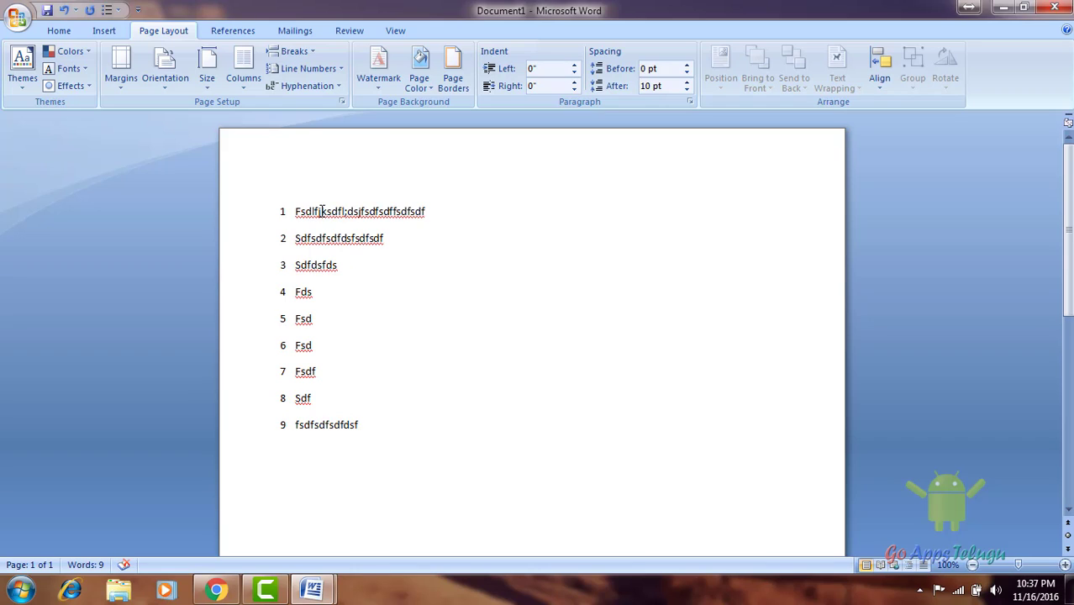
type("sd")
type("fsdfsdfsdf")
key("Return")
type("sdfdsfdsf sdf")
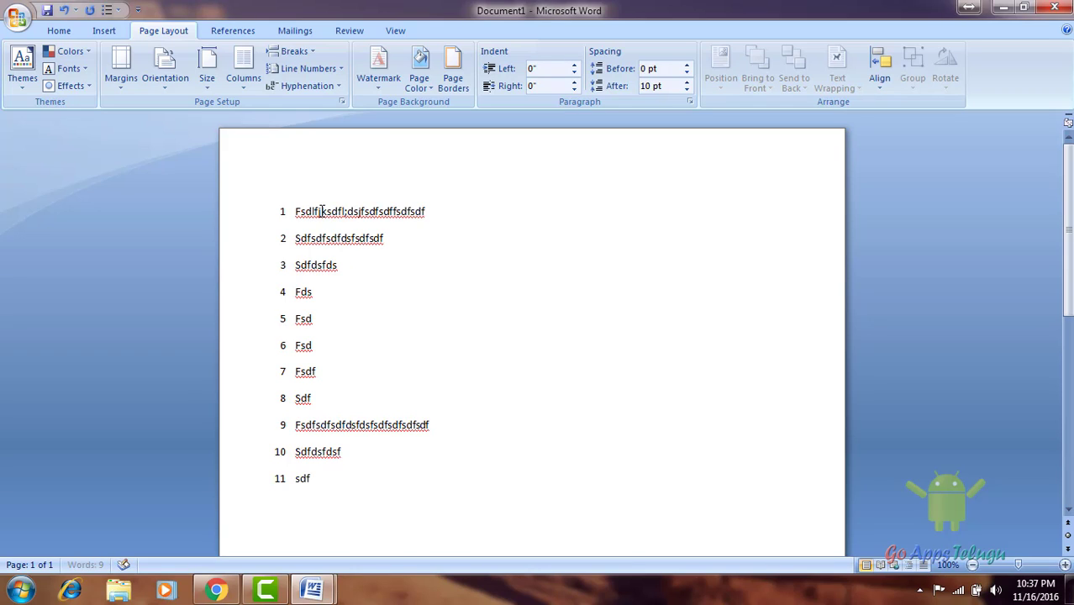
type("sdf")
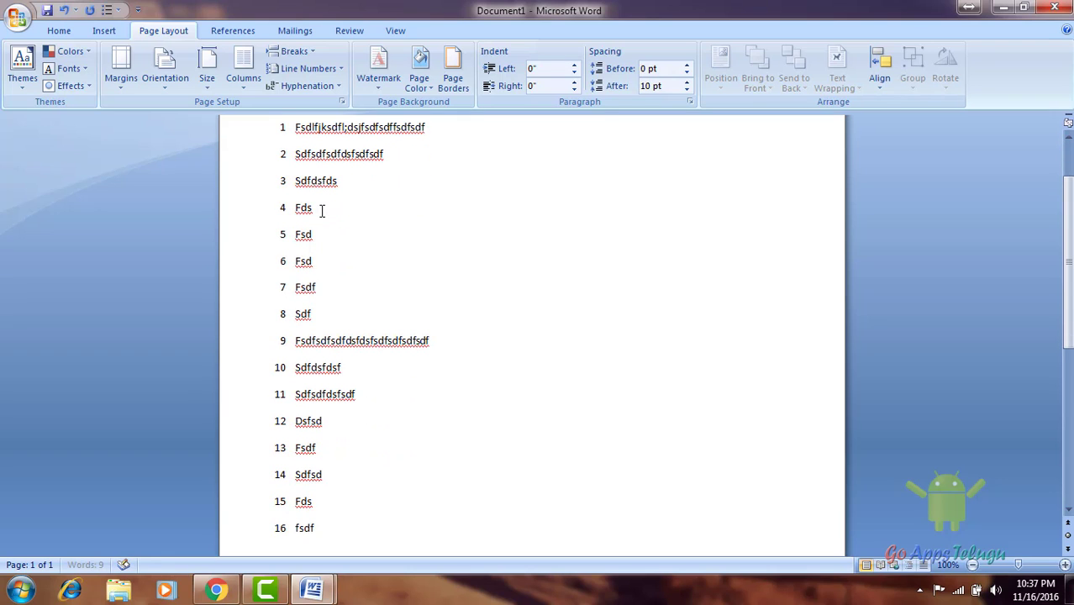
type("dsfdsf dsfsd fsdf sdfsd fds fsdfdsf sdfsf")
key("ctrl+a")
- Delete the test lines and set Line Numbers to None
key("Delete")
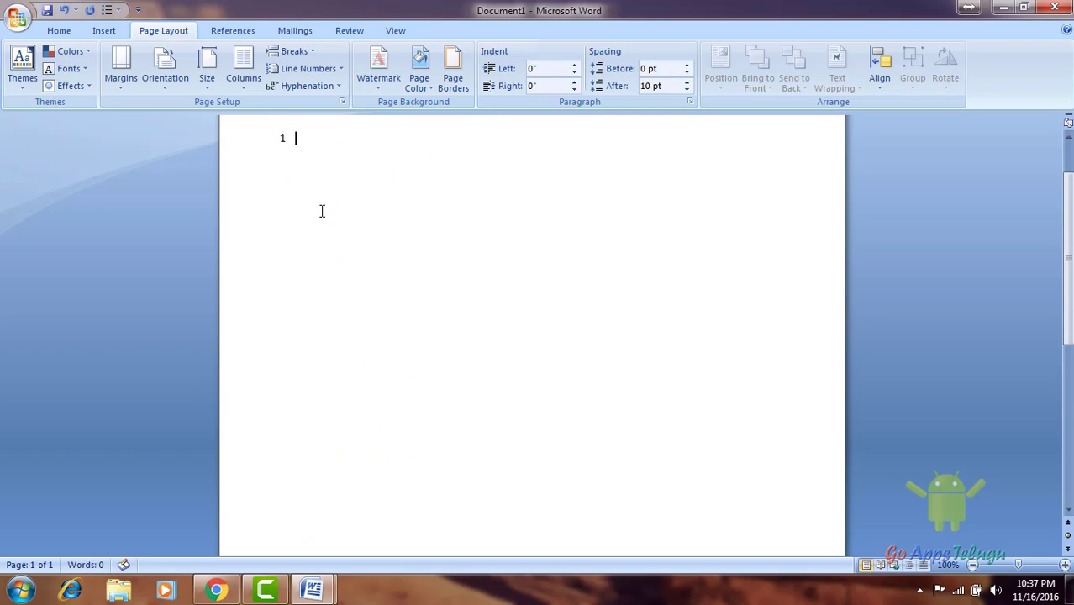
left_click(301, 69)
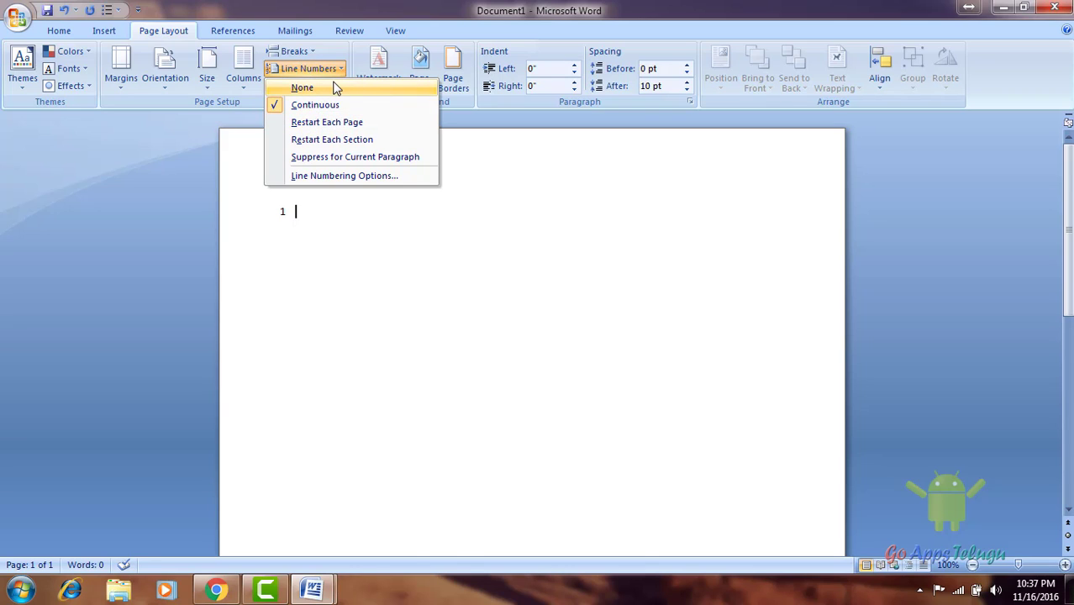
left_click(333, 88)
left_click(313, 67)
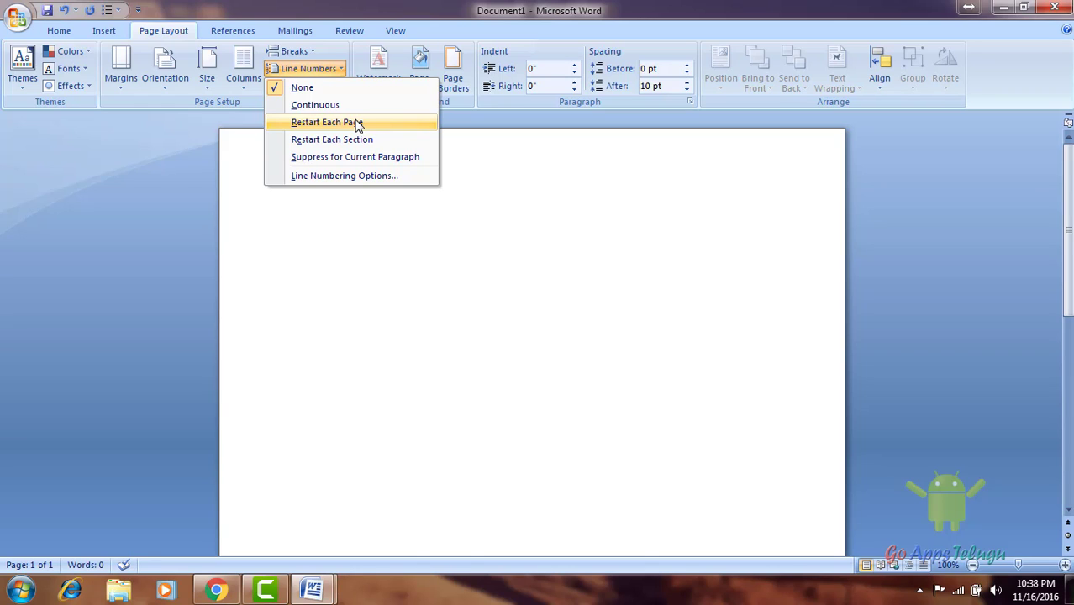
left_click(326, 69)
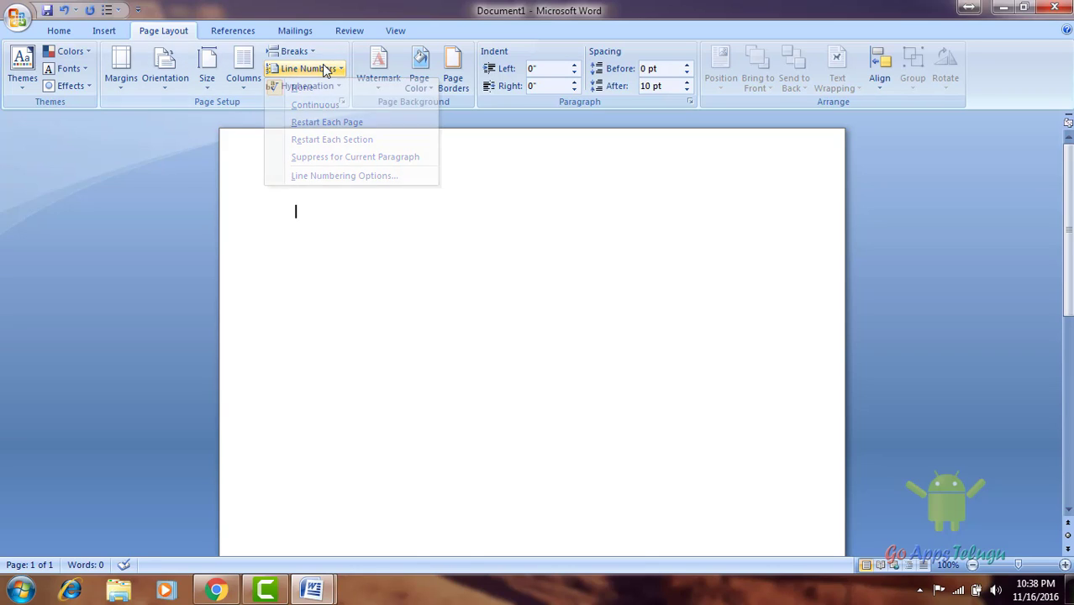